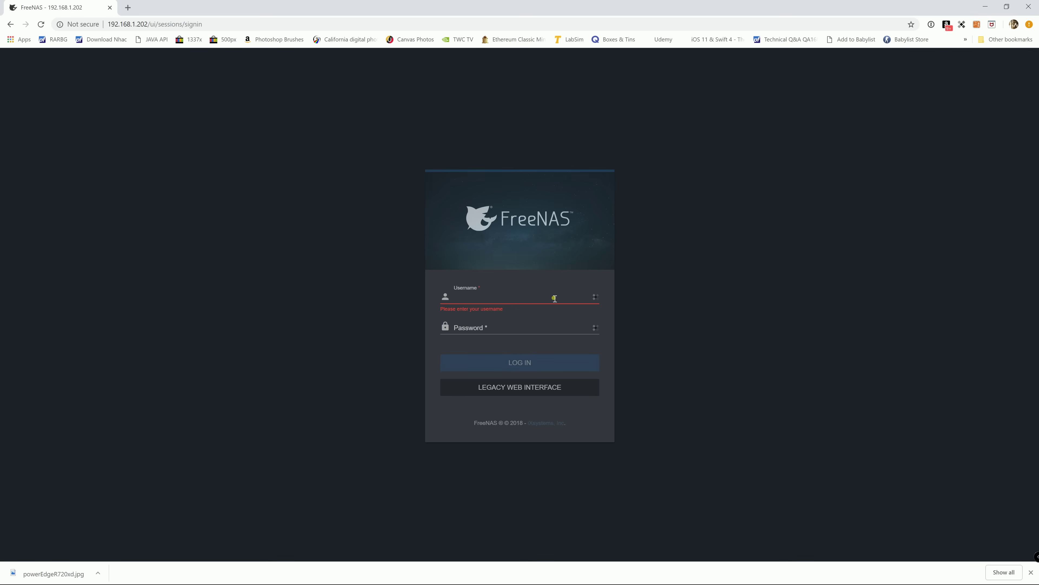
- Log in as root with the password and dismiss the password manager's save prompt
type("root")
key("Tab")
type("f")
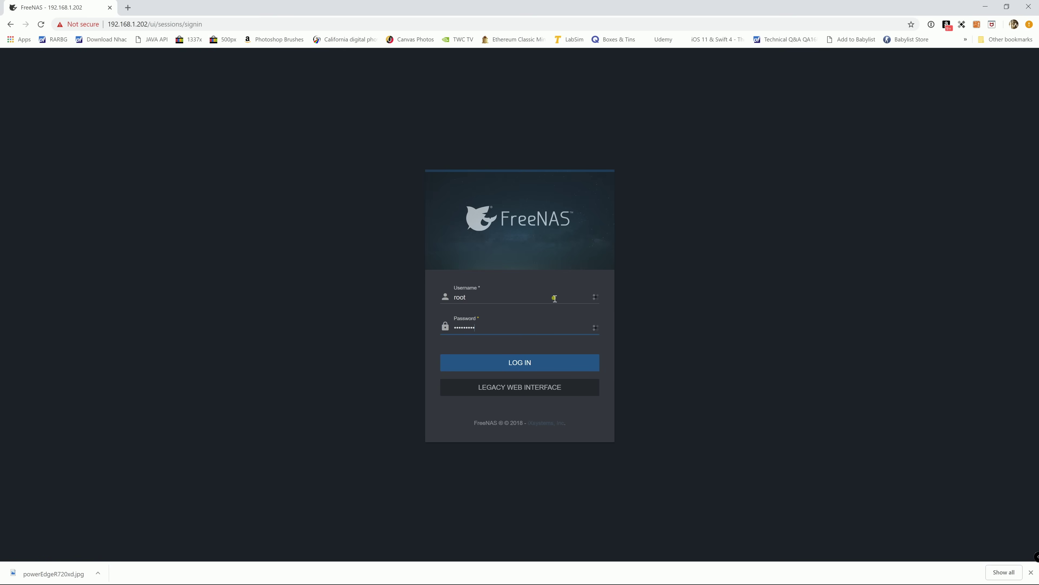
key("Return")
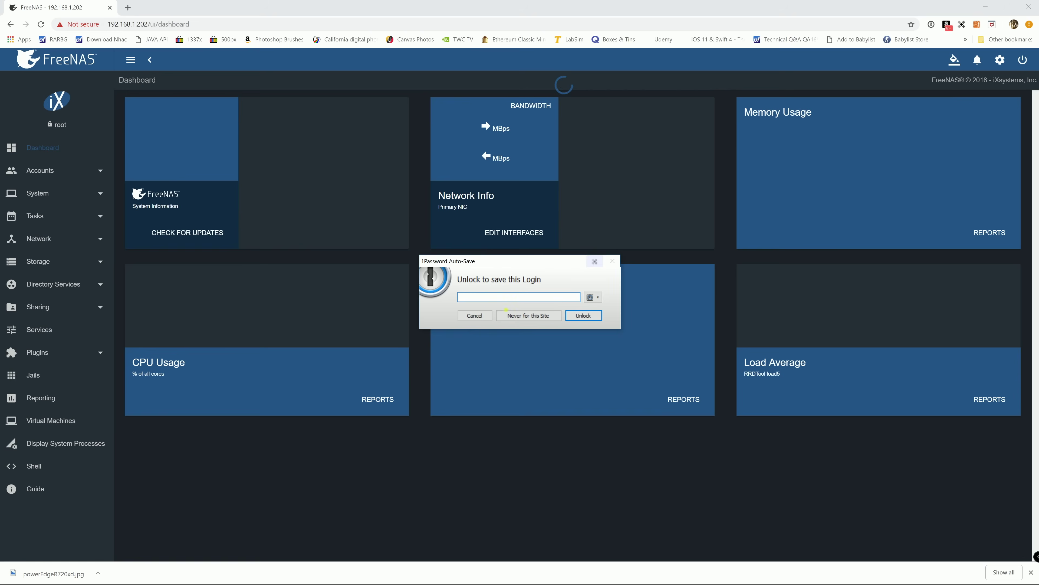
left_click(490, 315)
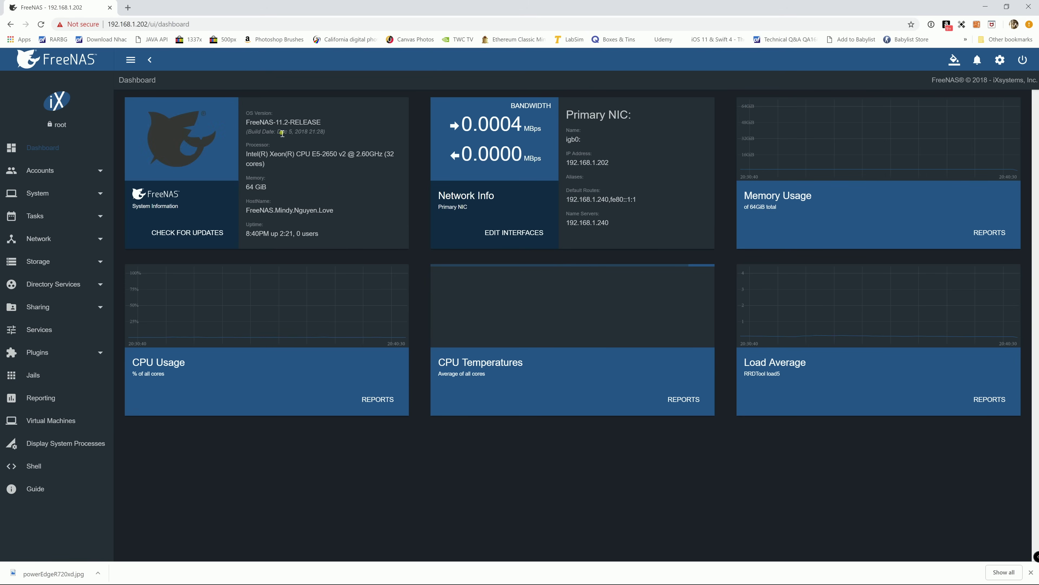
left_click_drag(284, 125, 315, 127)
left_click(314, 128)
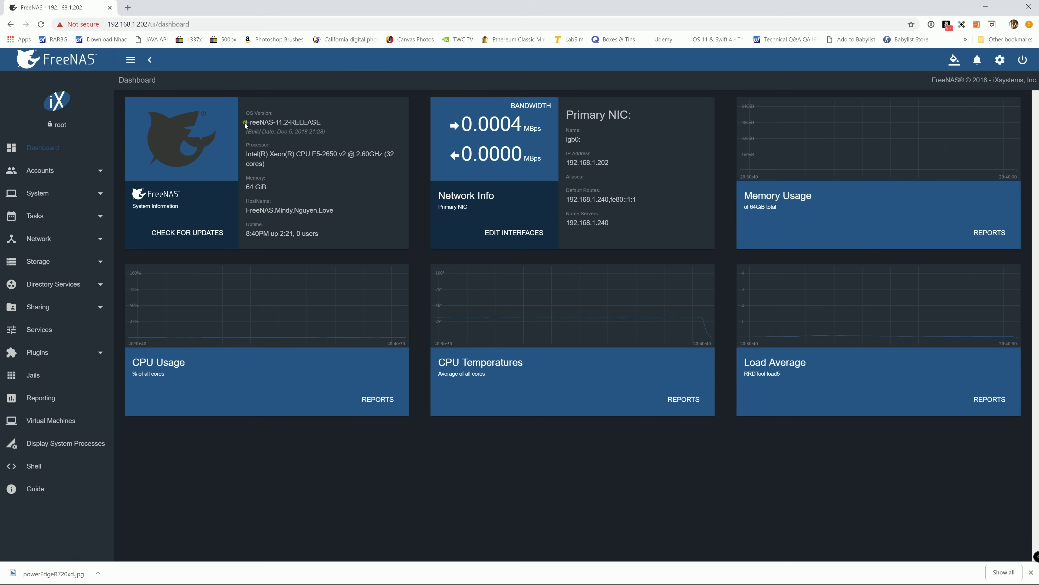
- Start a new pool from Storage > Pools and name it ShareDrive
left_click(54, 262)
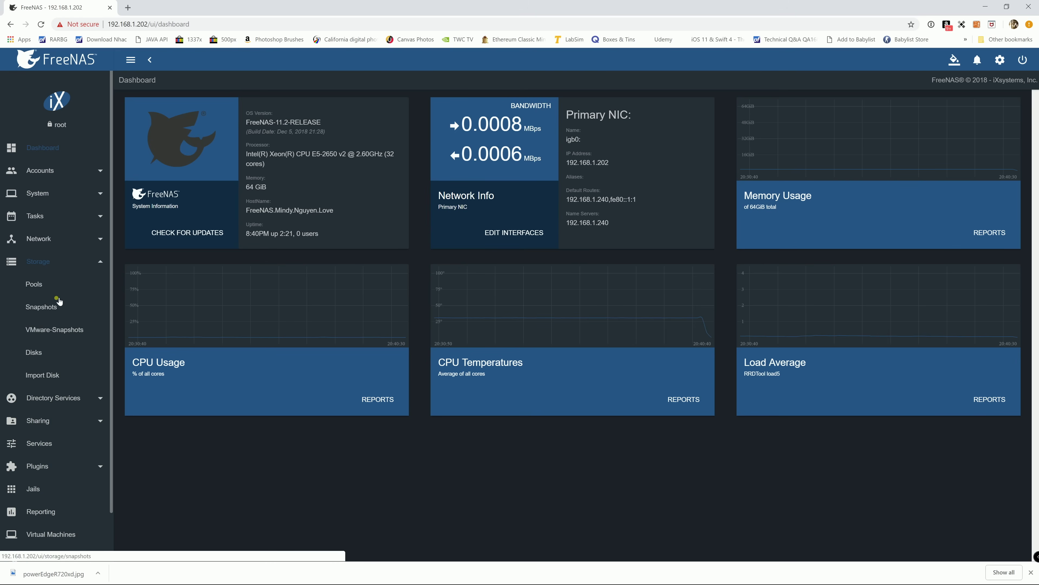
left_click(39, 284)
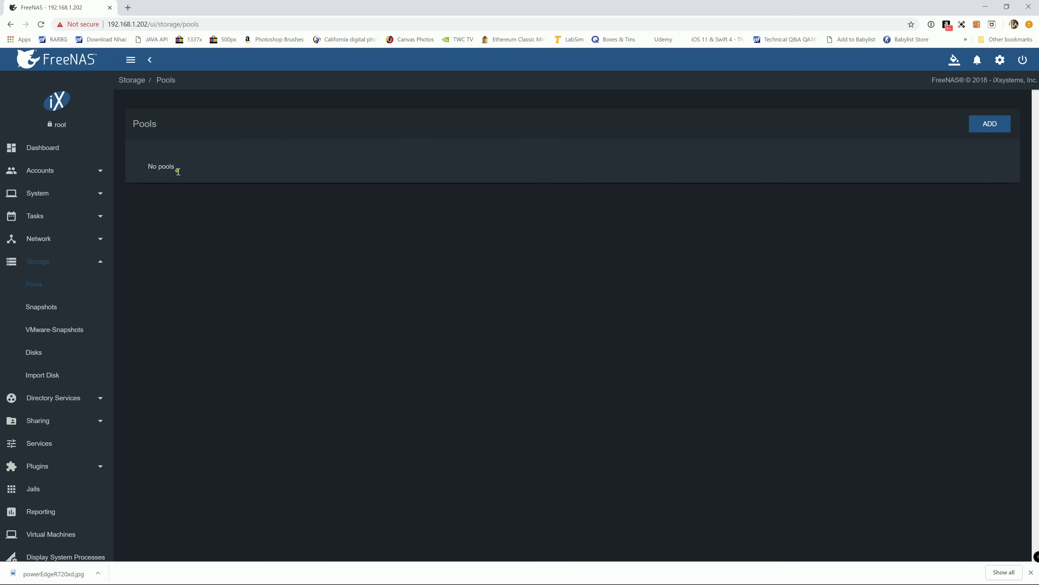
left_click(984, 126)
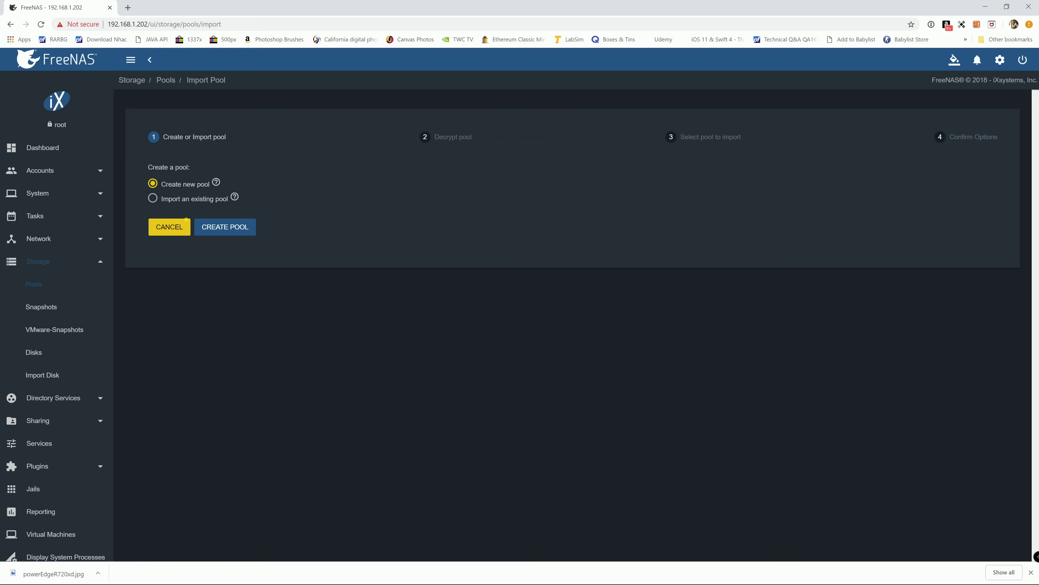
left_click(222, 232)
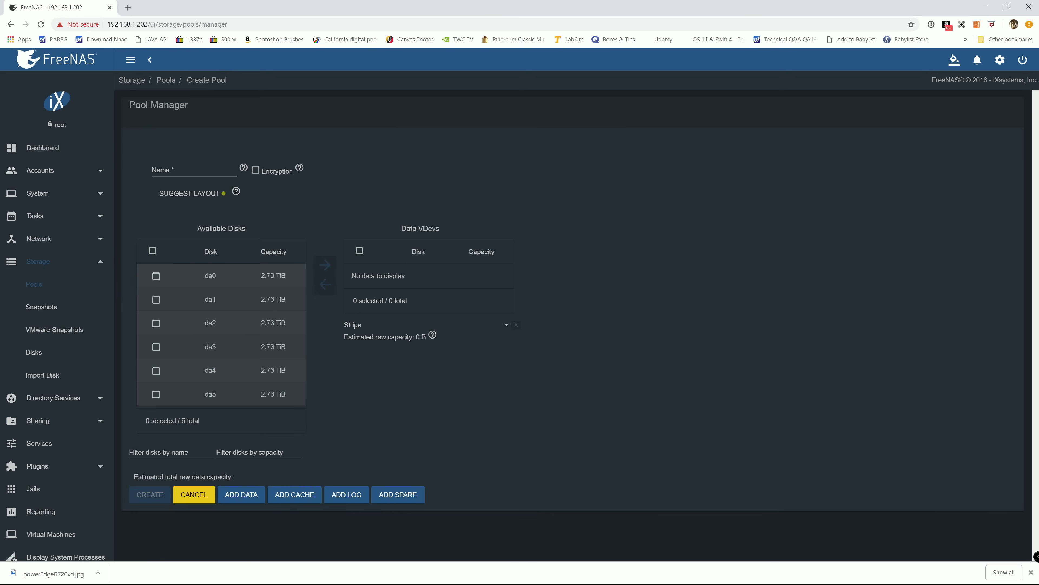
left_click(203, 174)
type("ShareDrive")
- Enable encryption on the pool and acknowledge the key-backup warning
mouse_move(301, 168)
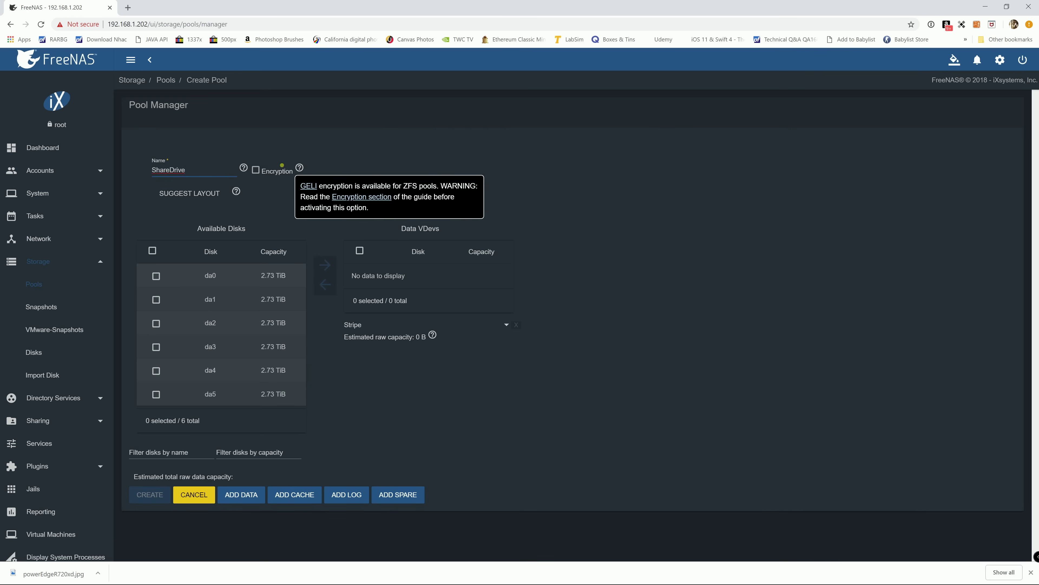
mouse_move(244, 169)
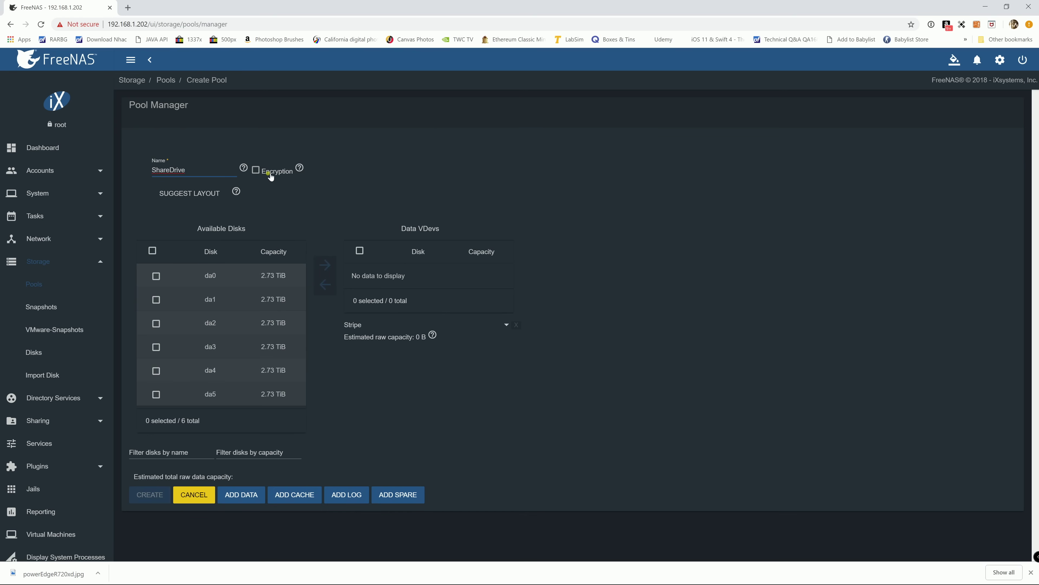
left_click(256, 170)
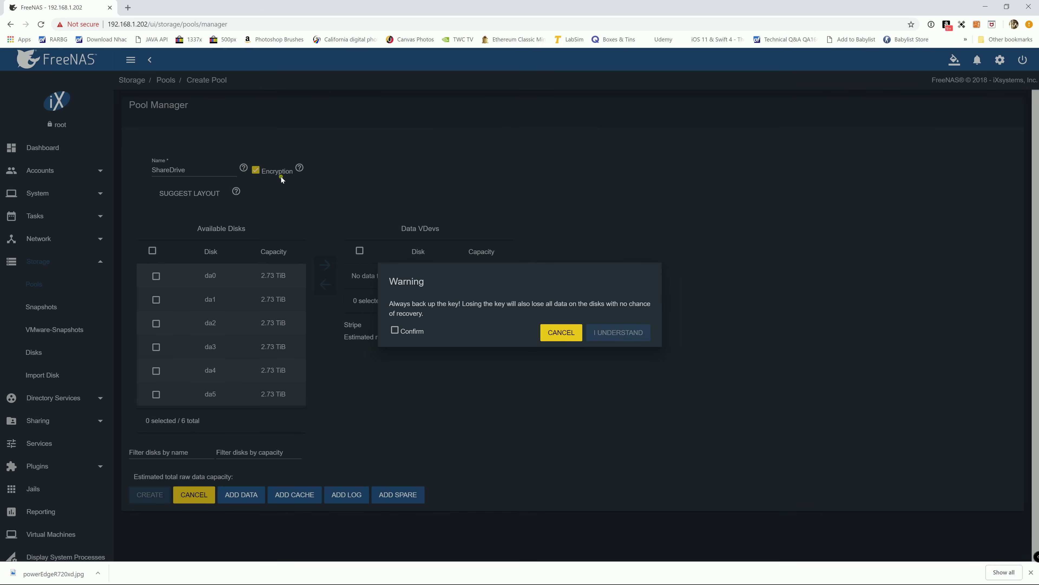
left_click(395, 330)
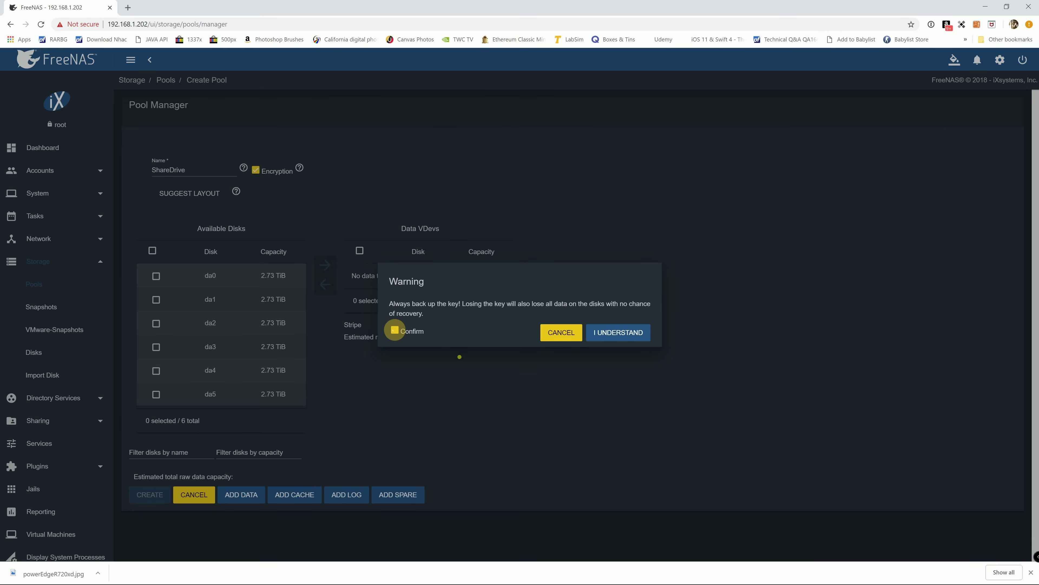
left_click(633, 334)
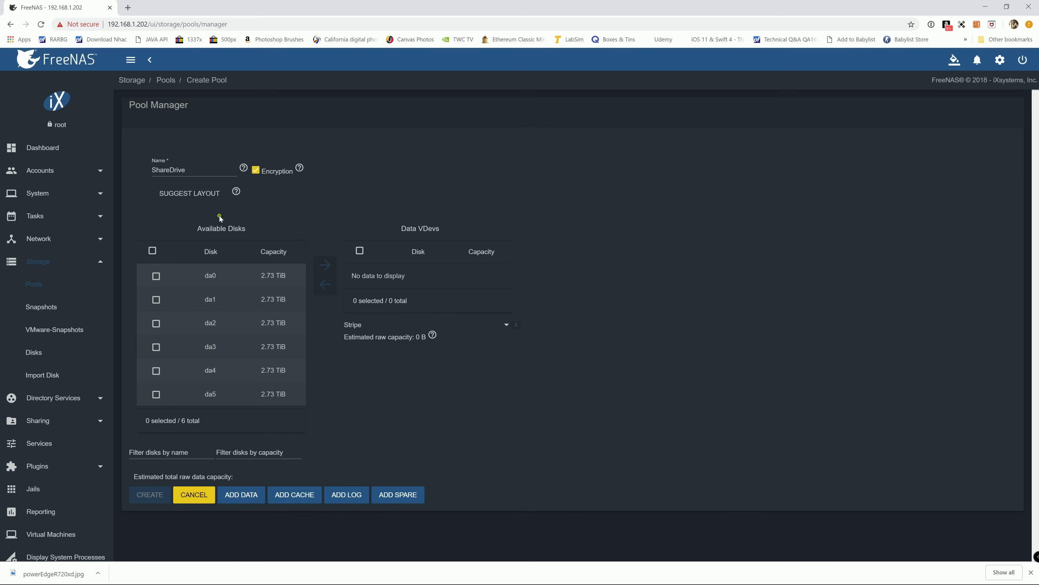
- Apply the suggested layout, putting disks da0–da5 in a Raid-z2 data vdev (10.91 TiB)
left_click(186, 199)
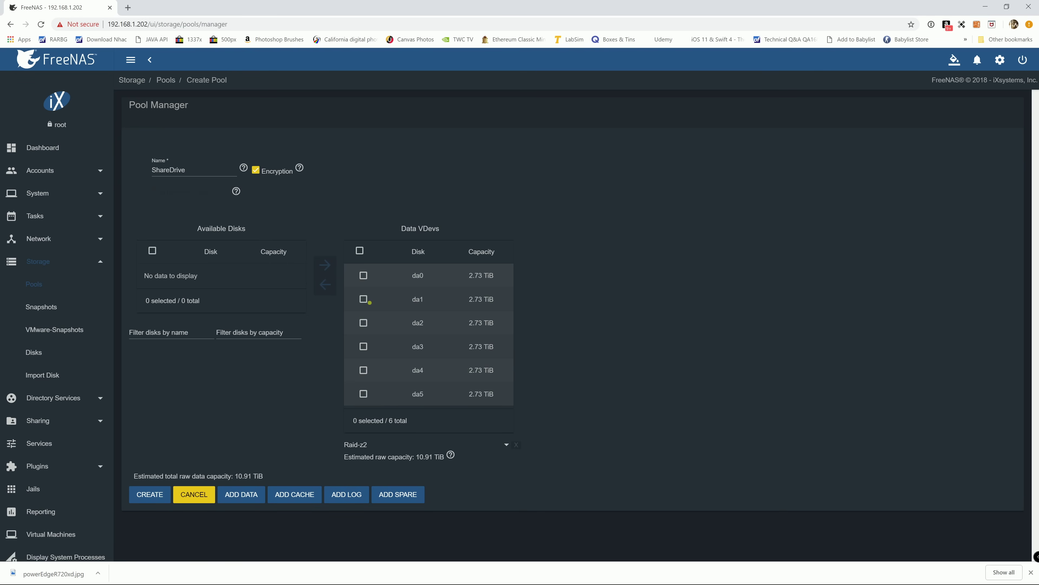
left_click(425, 277)
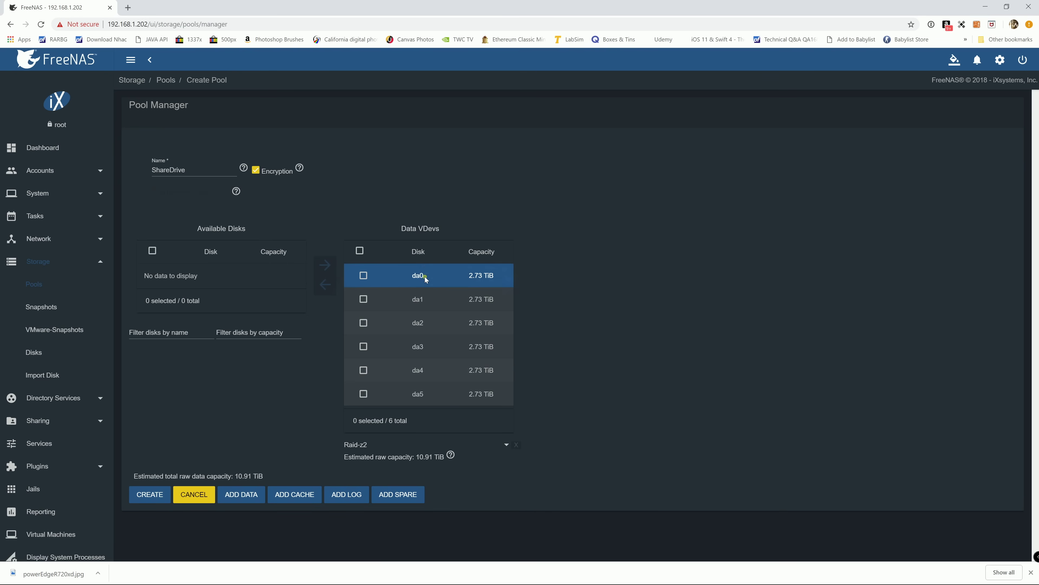
left_click(428, 300)
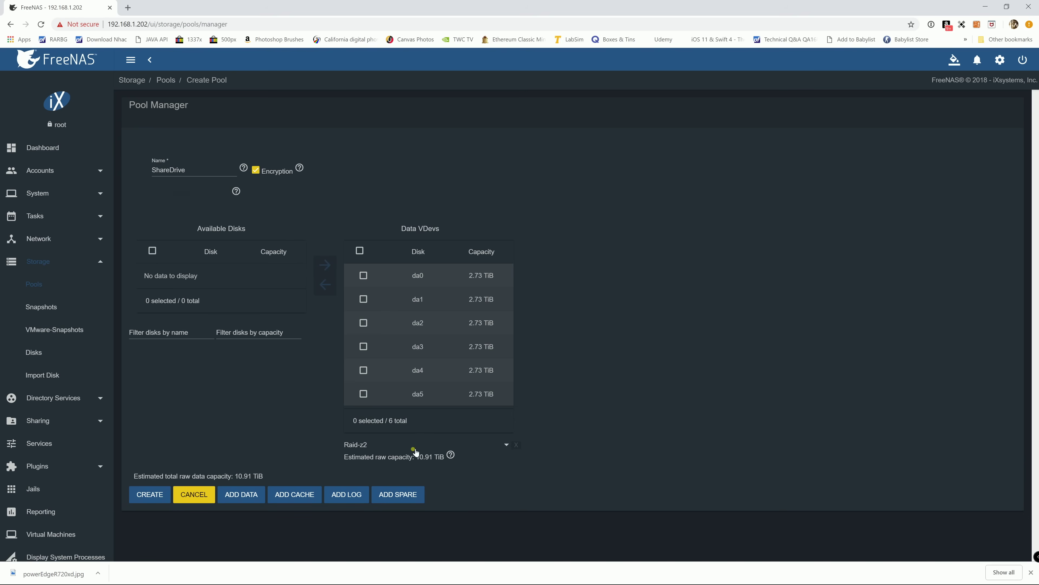
left_click(489, 445)
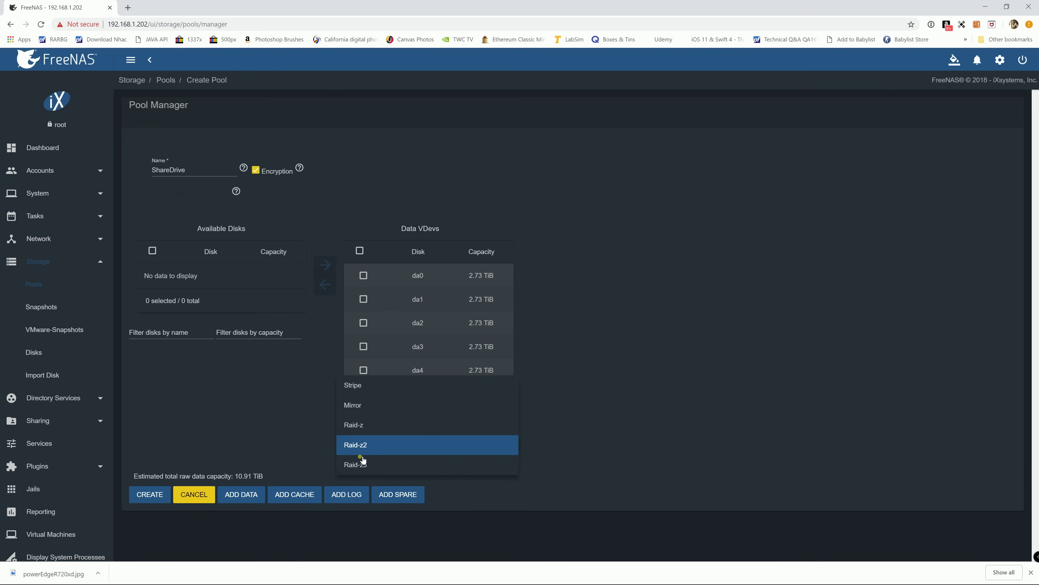
left_click(279, 435)
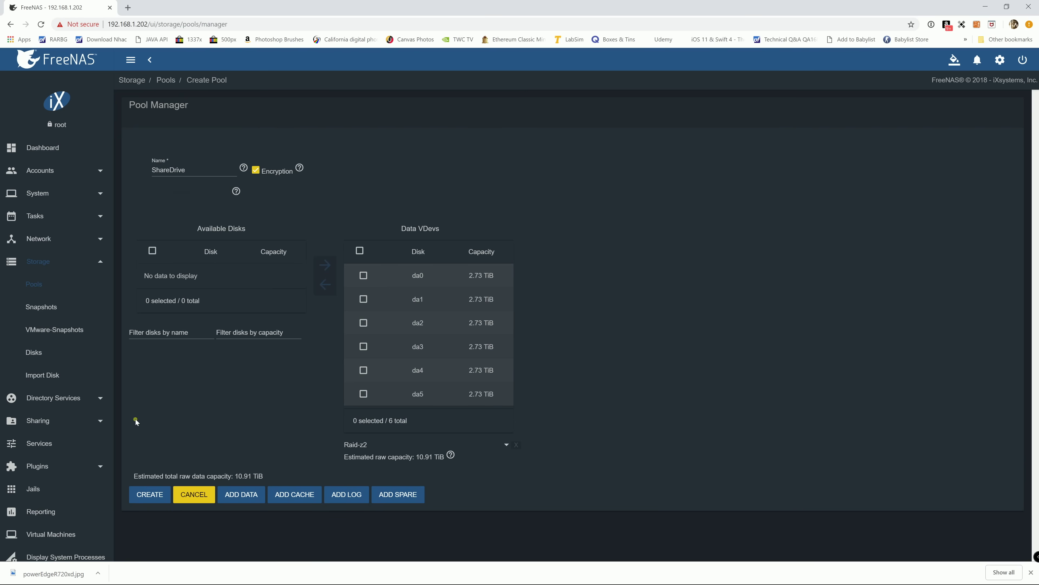
- Create the ShareDrive pool, confirming disk erasure, and download its recovery key
left_click(150, 495)
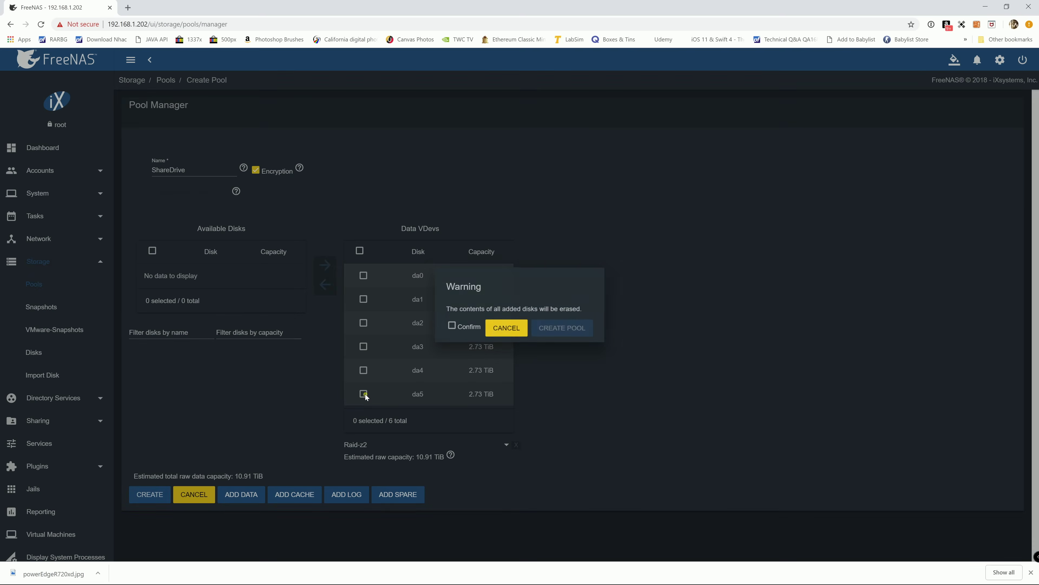
left_click(455, 328)
left_click(569, 329)
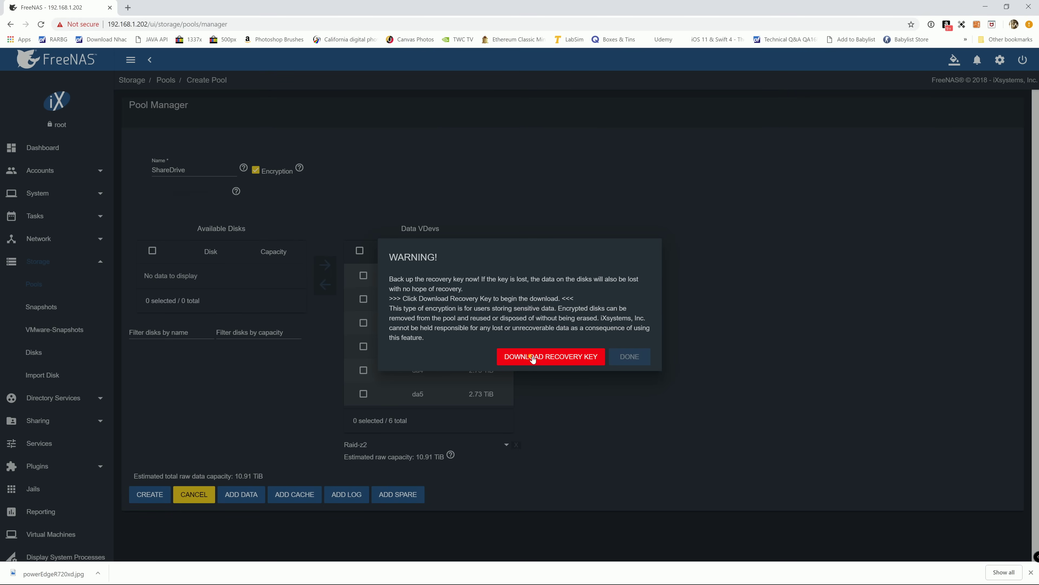
left_click(530, 357)
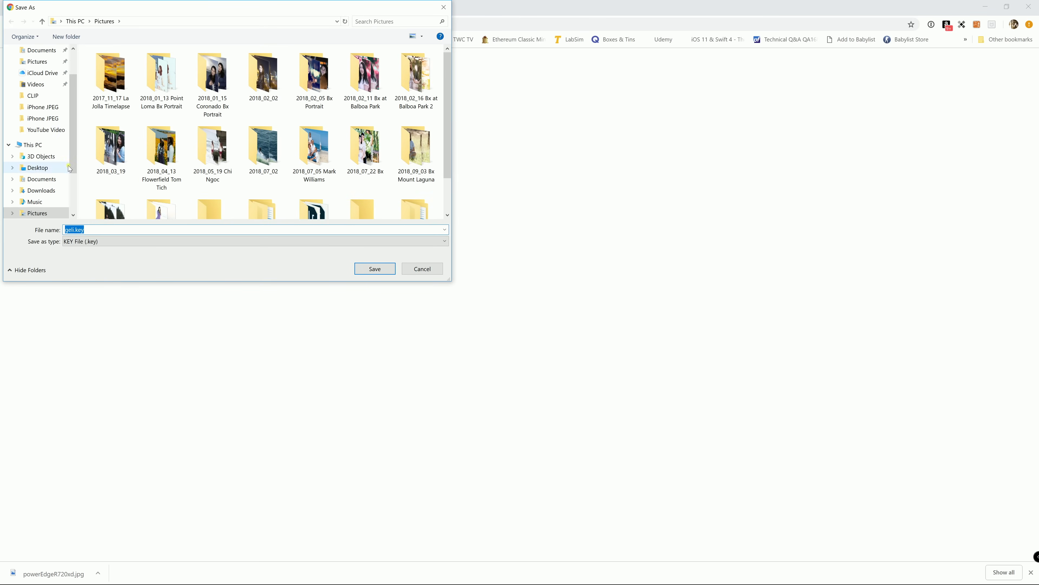
- Save the recovery key in Documents with the file name prefixed 'Dell R720xd Pool 1'
left_click(72, 153)
scroll(74, 153, "up", 2)
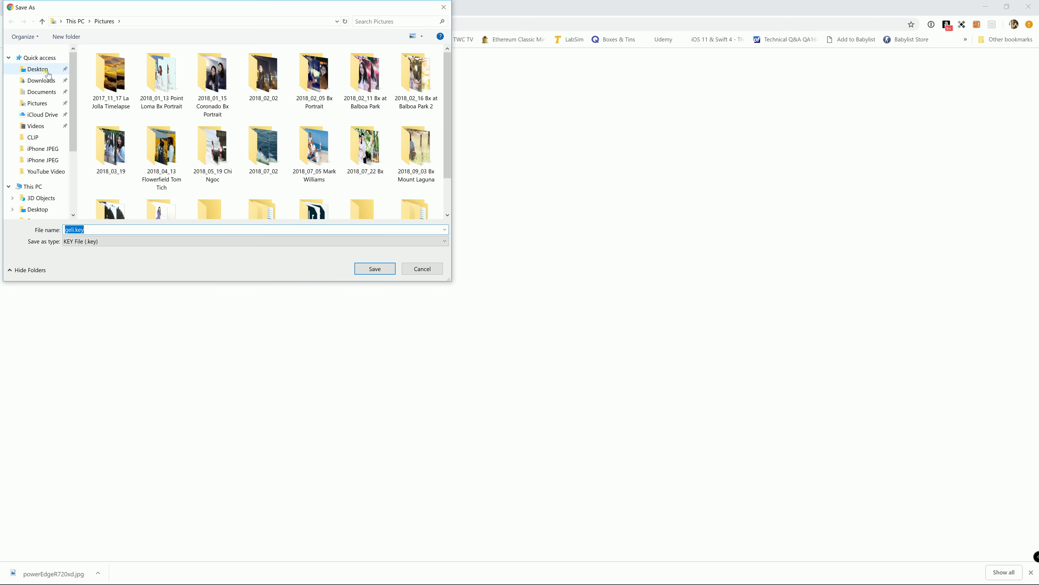
left_click(45, 93)
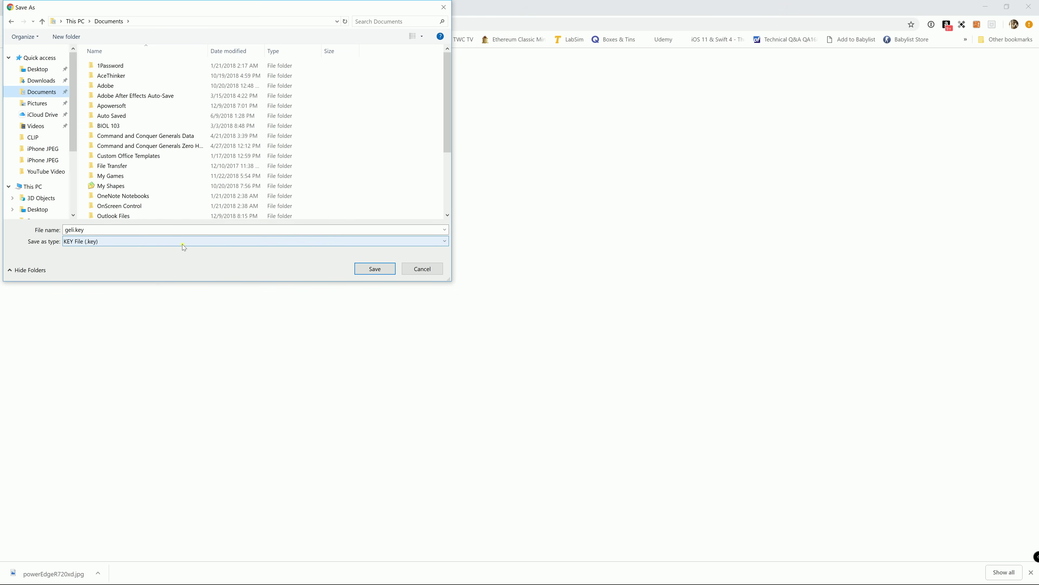
double_click(67, 230)
left_click(67, 231)
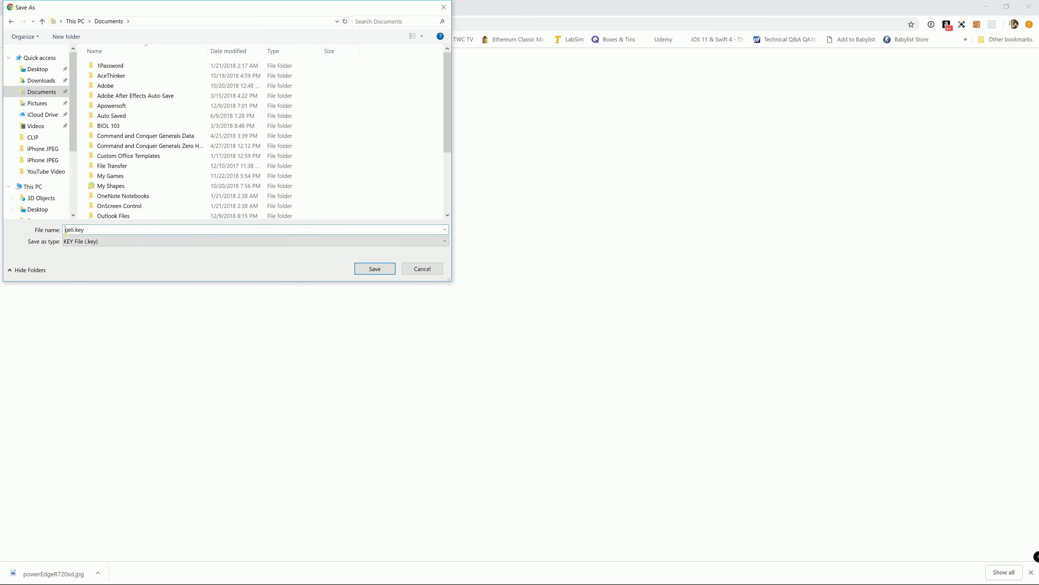
type("Dell R720xd Pool 1")
key("Return")
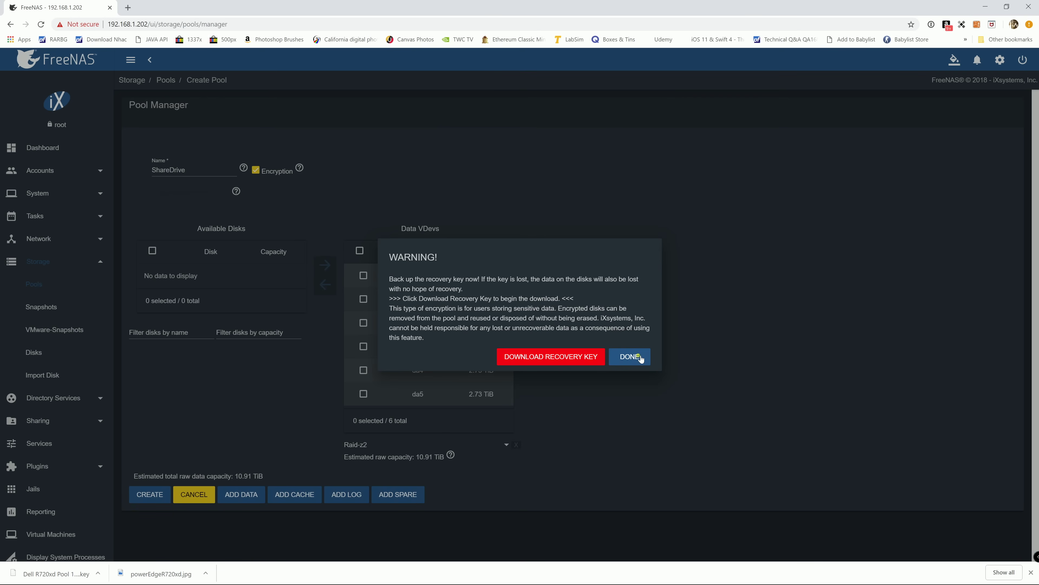
left_click(641, 359)
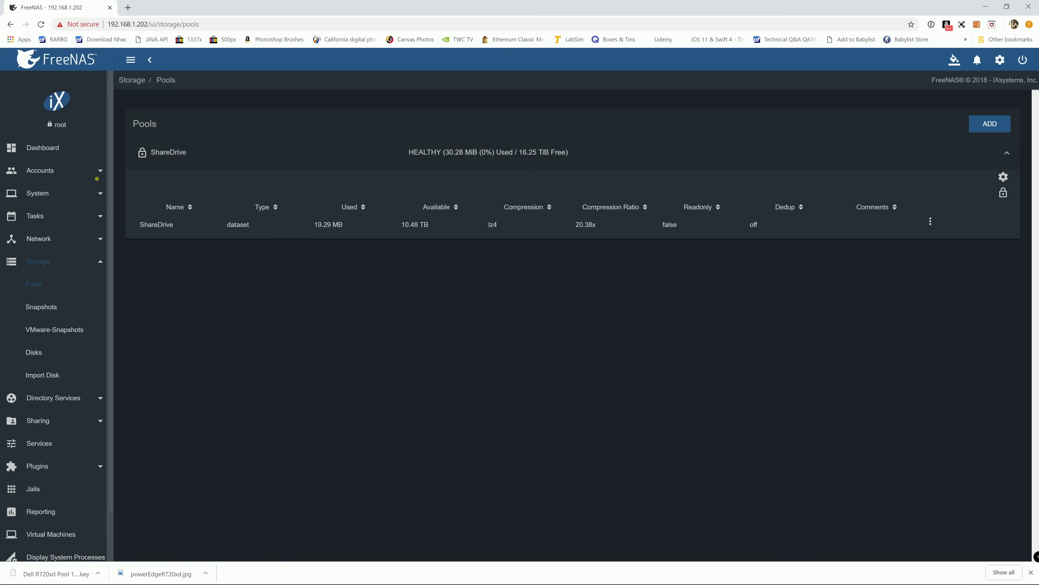
- Add a user under Accounts > Users and enter the person's full name and username
left_click(95, 171)
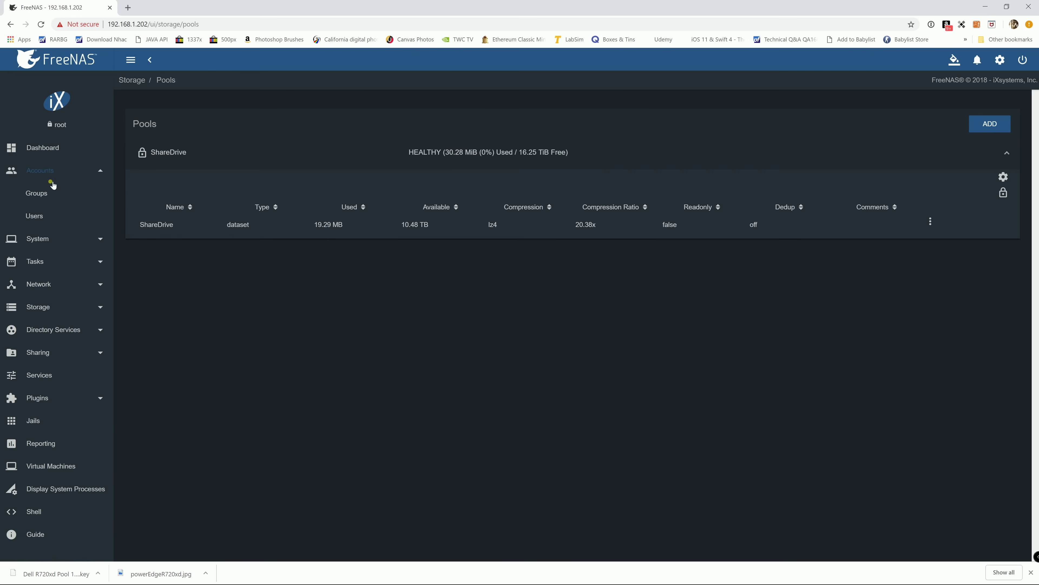
left_click(45, 219)
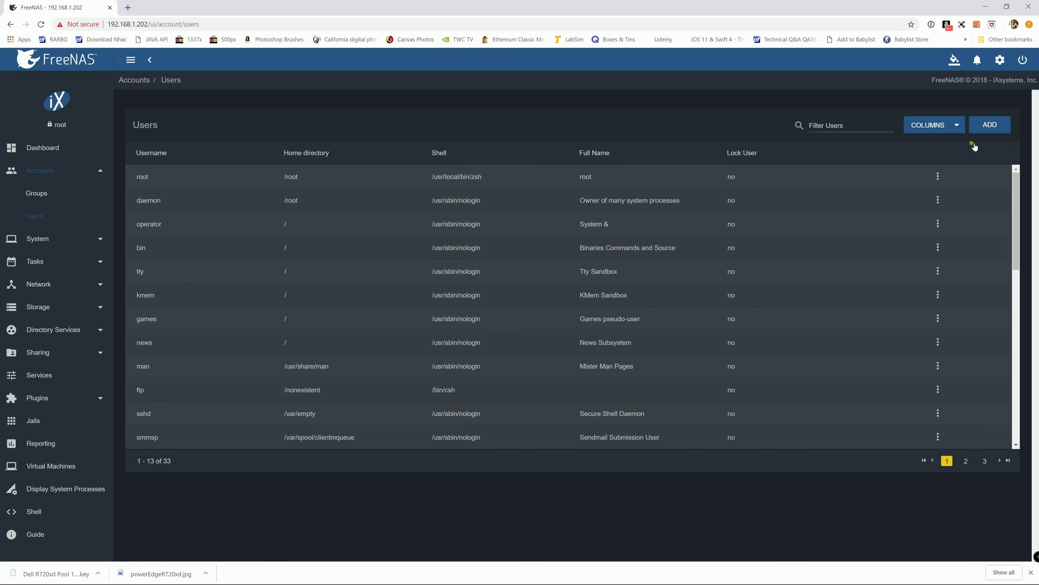
left_click(991, 124)
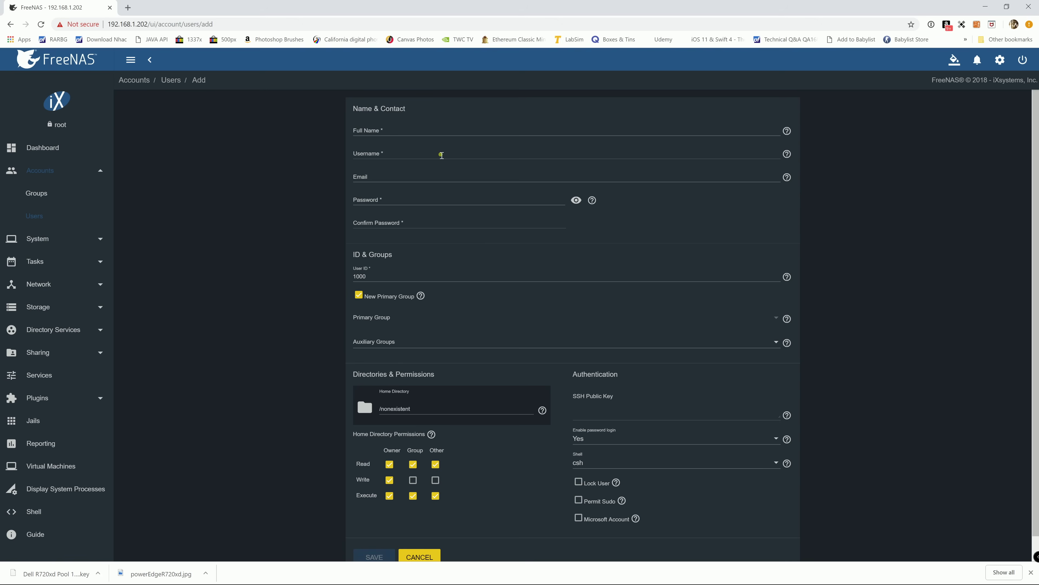
left_click(433, 131)
left_click(423, 158)
left_click(44, 353)
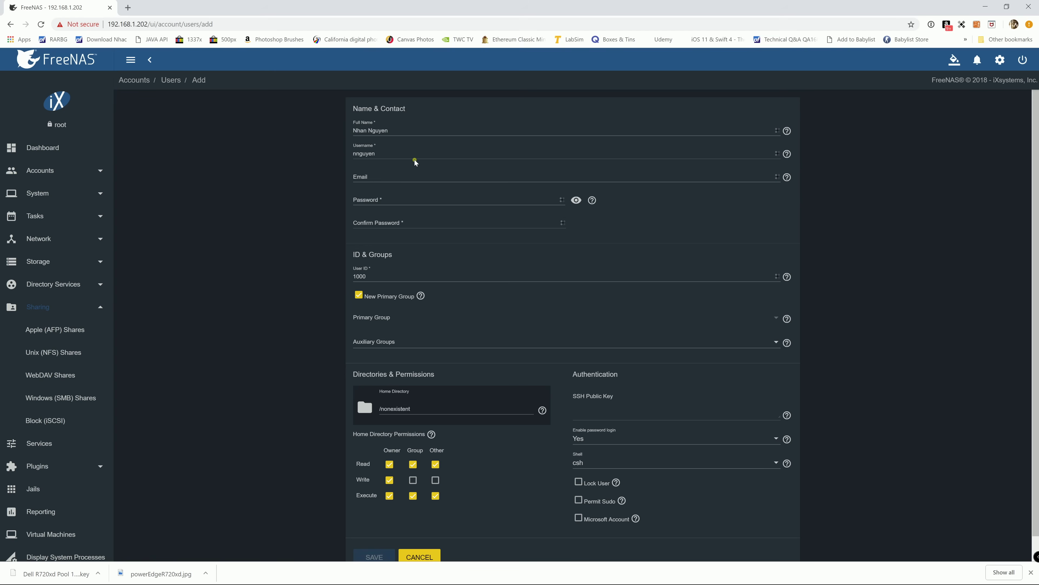
- Enter and confirm the new user's account password
left_click(404, 158)
left_click(385, 204)
left_click(401, 224)
type("•••••••••••")
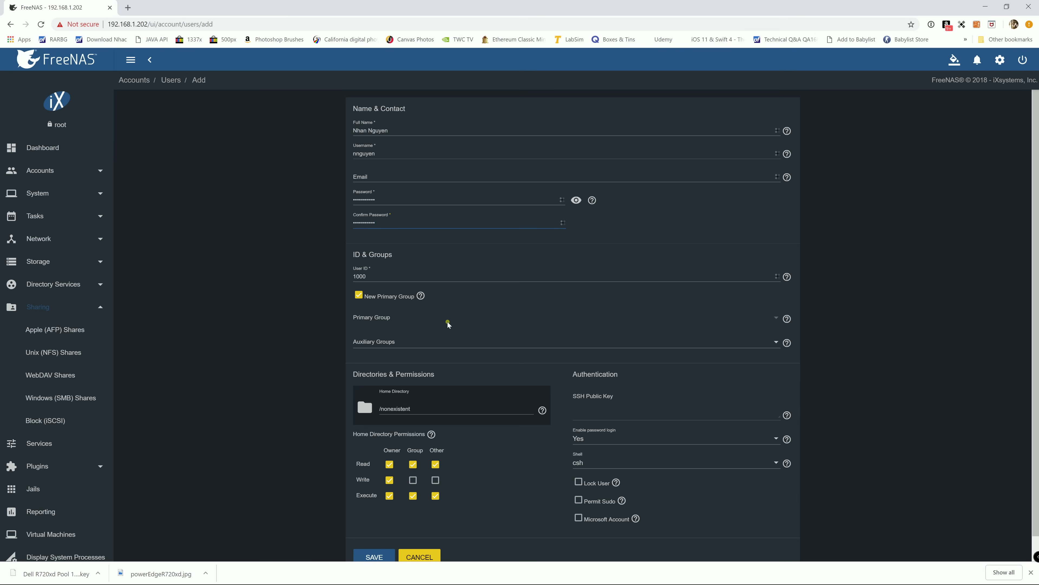
- Uncheck New Primary Group and enable Permit Sudo for the user
scroll(448, 324, "down", 1)
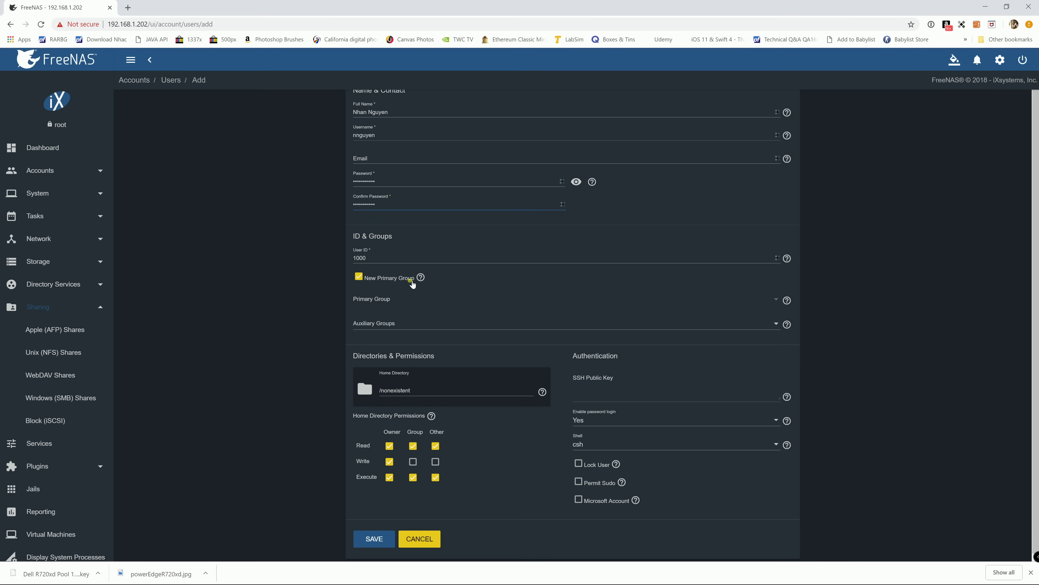
left_click_drag(369, 318, 377, 282)
left_click(376, 283)
left_click(361, 279)
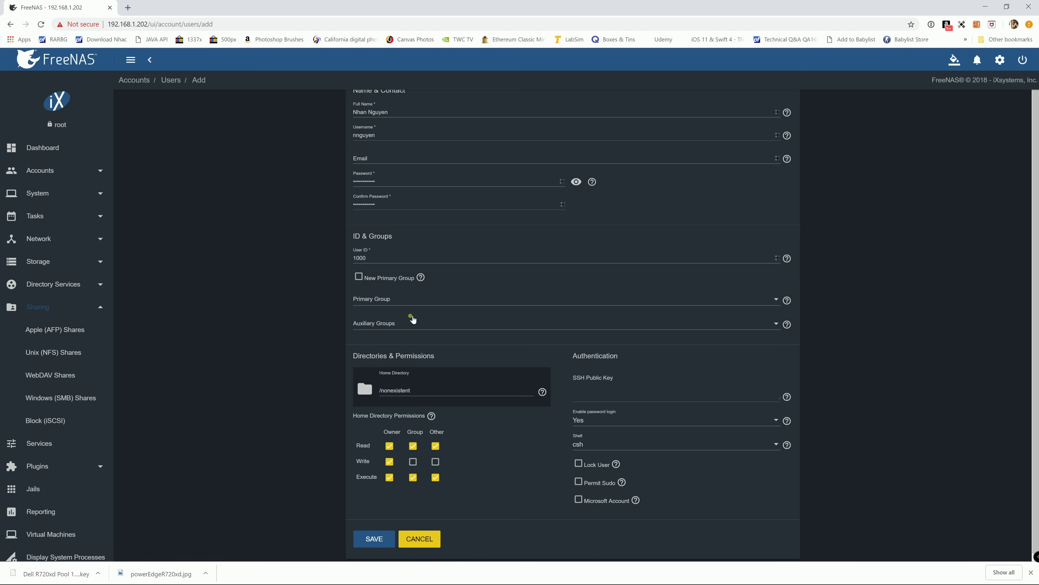
left_click(401, 304)
left_click(438, 283)
left_click(578, 483)
- Enable Microsoft Account and attempt to save, dismissing the password manager prompt
left_click(579, 500)
left_click(379, 536)
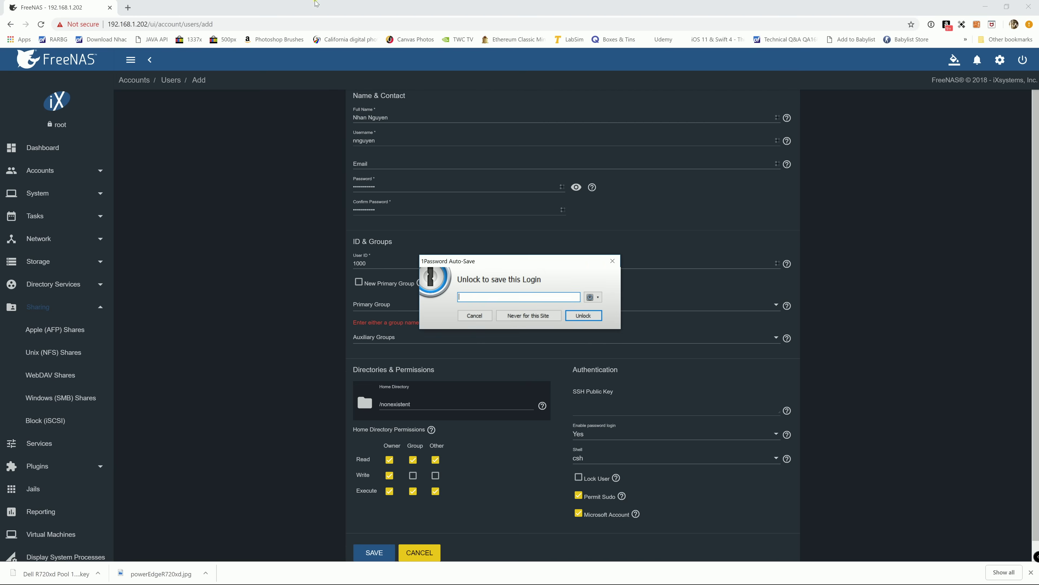
left_click(475, 318)
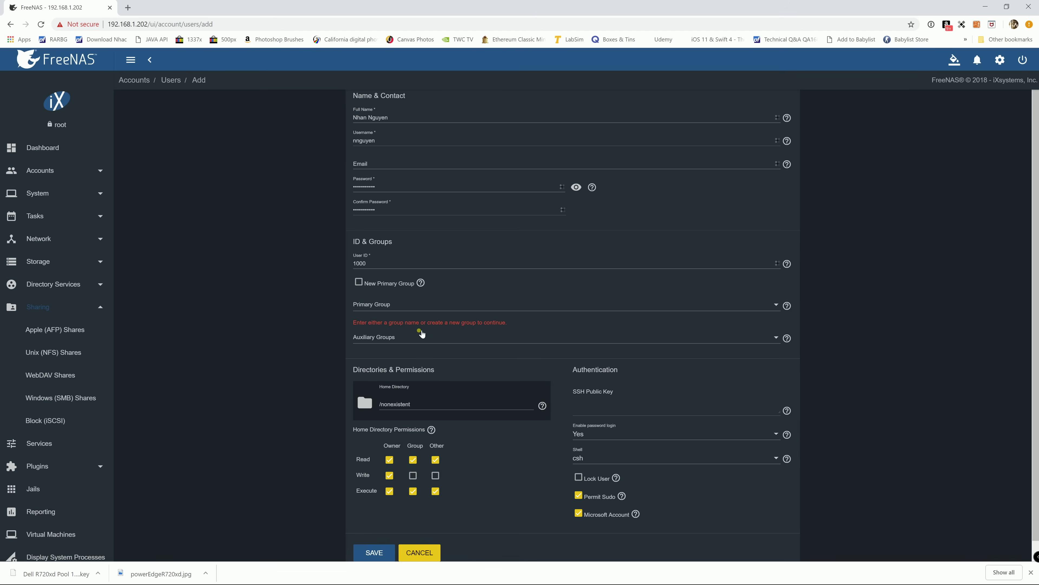
- Turn off New Primary Group and choose media as the primary group
left_click(360, 284)
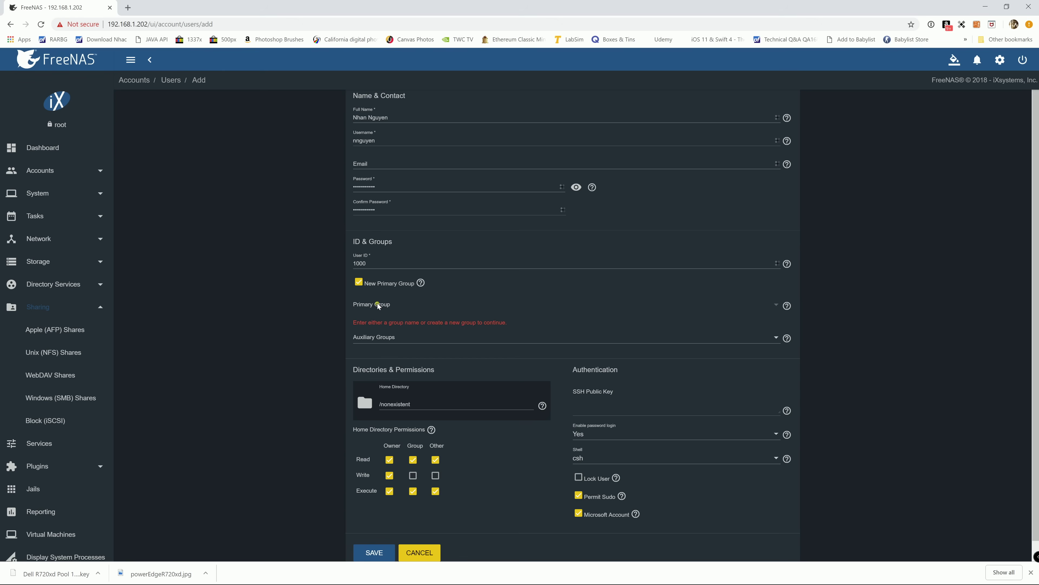
scroll(378, 303, "up", 1)
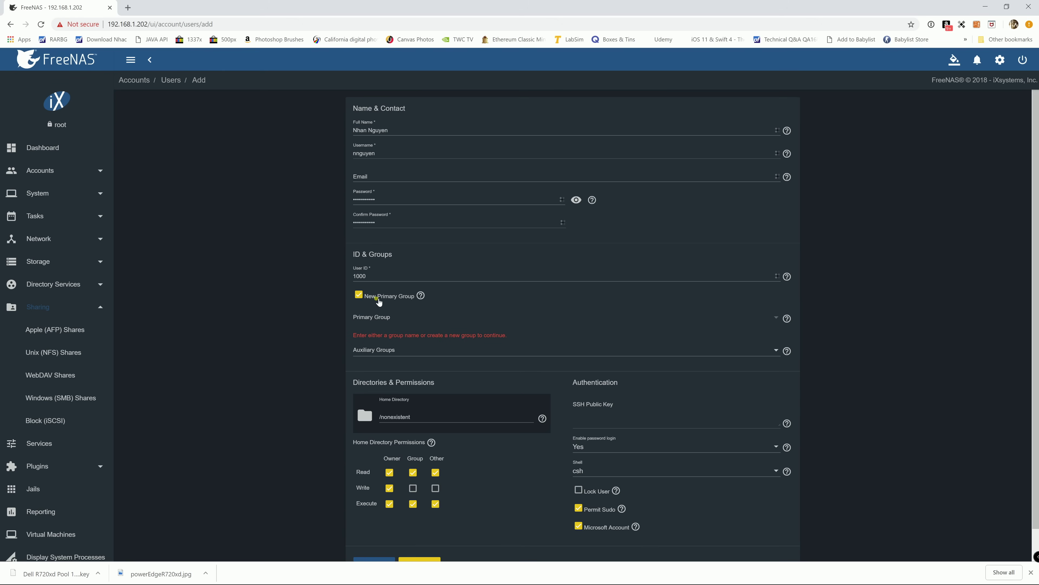
left_click(359, 294)
left_click(389, 316)
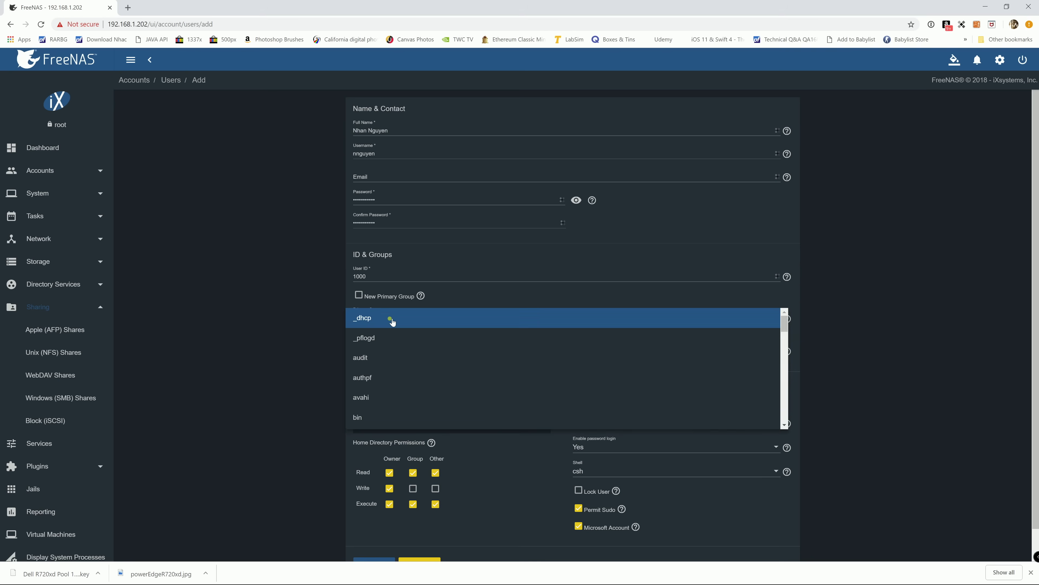
scroll(392, 315, "down", 2)
scroll(393, 315, "down", 4)
scroll(392, 315, "down", 4)
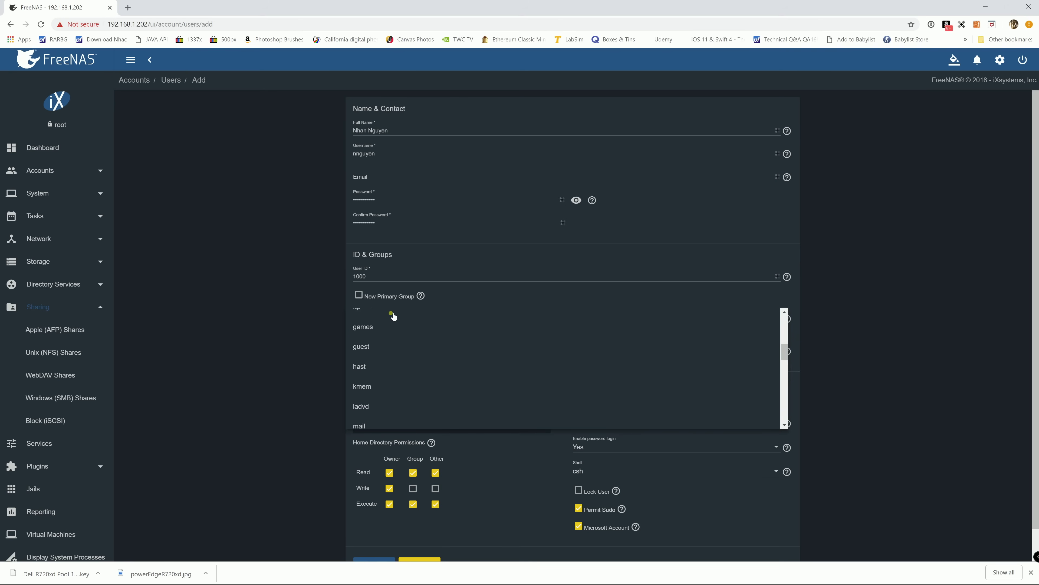
scroll(399, 341, "down", 2)
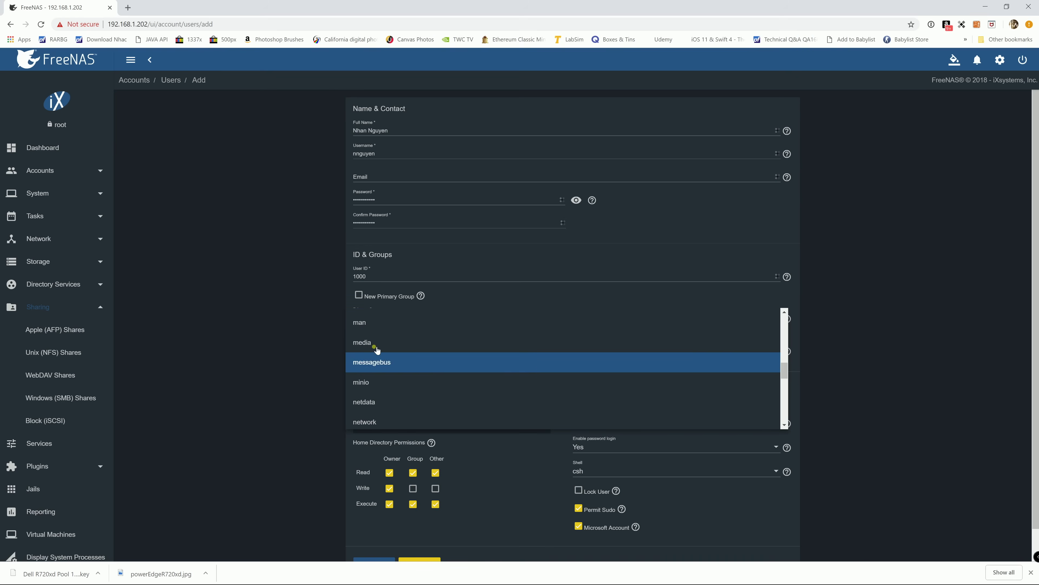
left_click(376, 326)
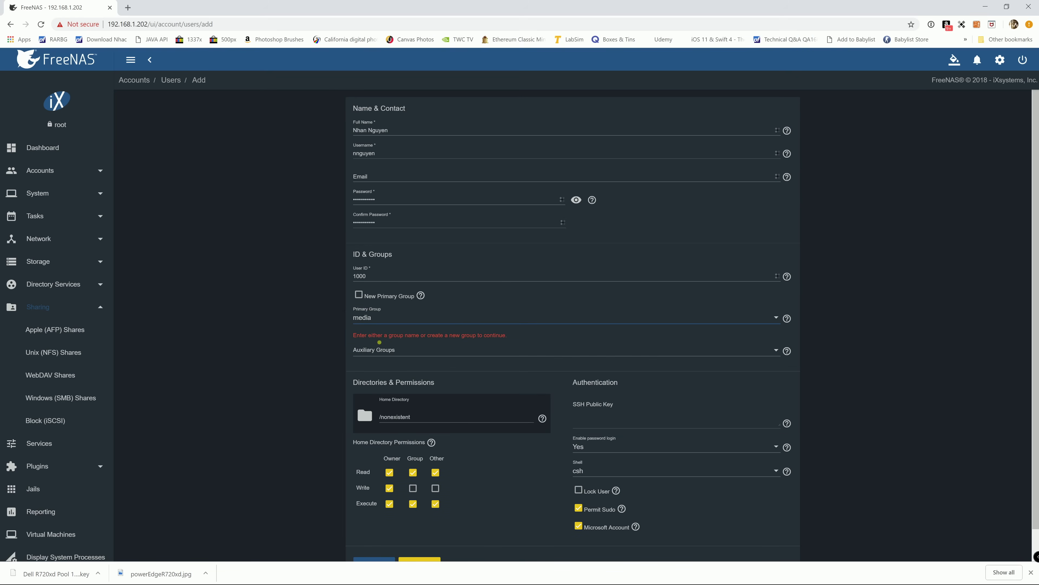
scroll(457, 372, "down", 1)
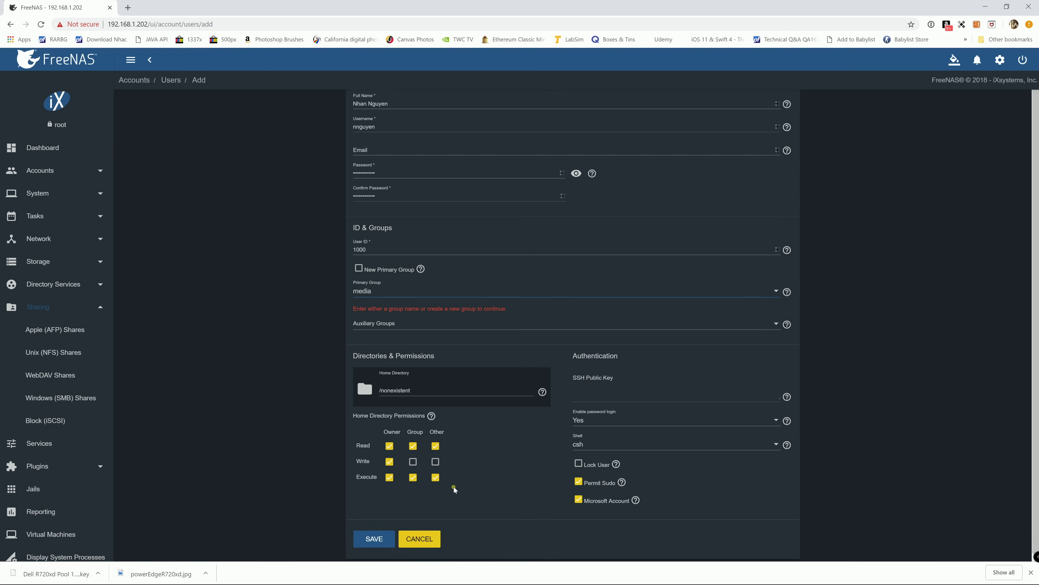
- Save the new user account, then go to Storage > Pools
left_click(375, 539)
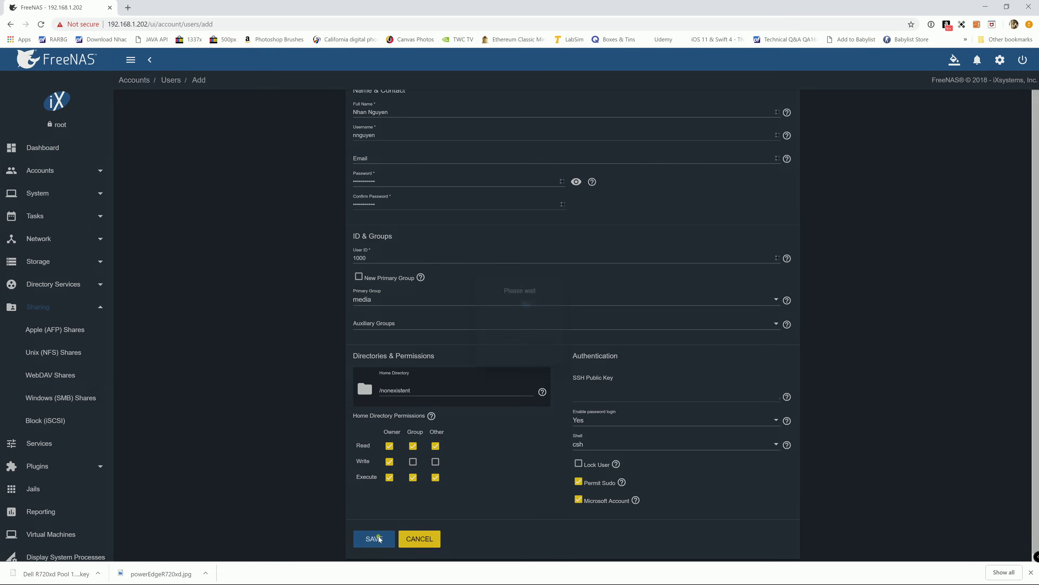
left_click(476, 317)
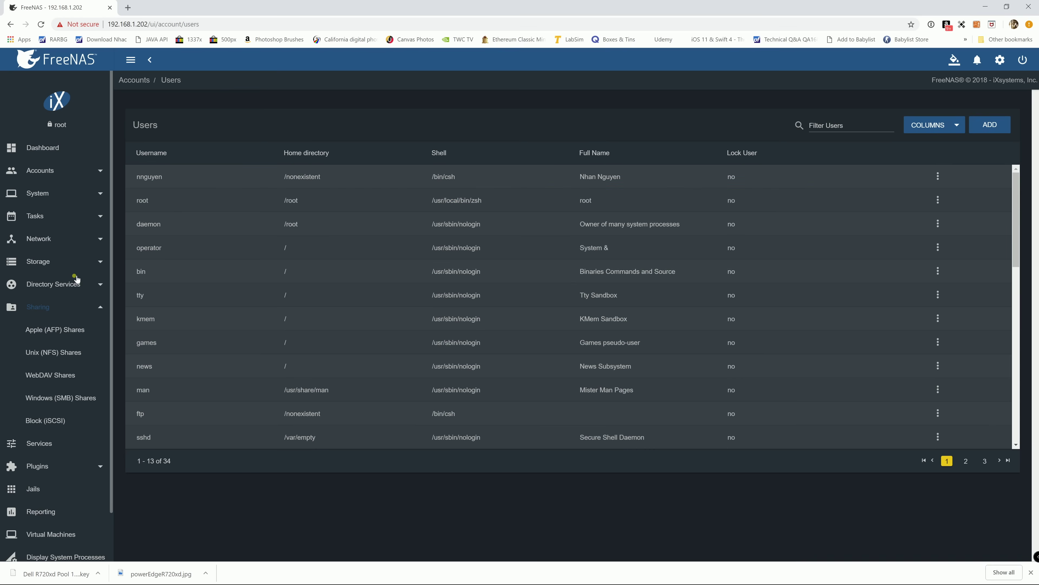
left_click(67, 265)
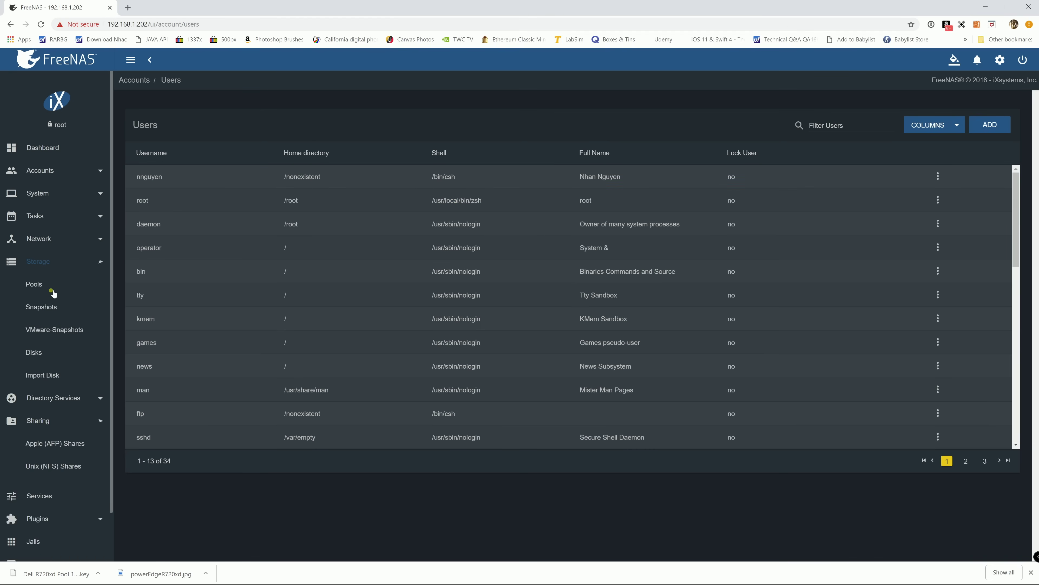
left_click(45, 286)
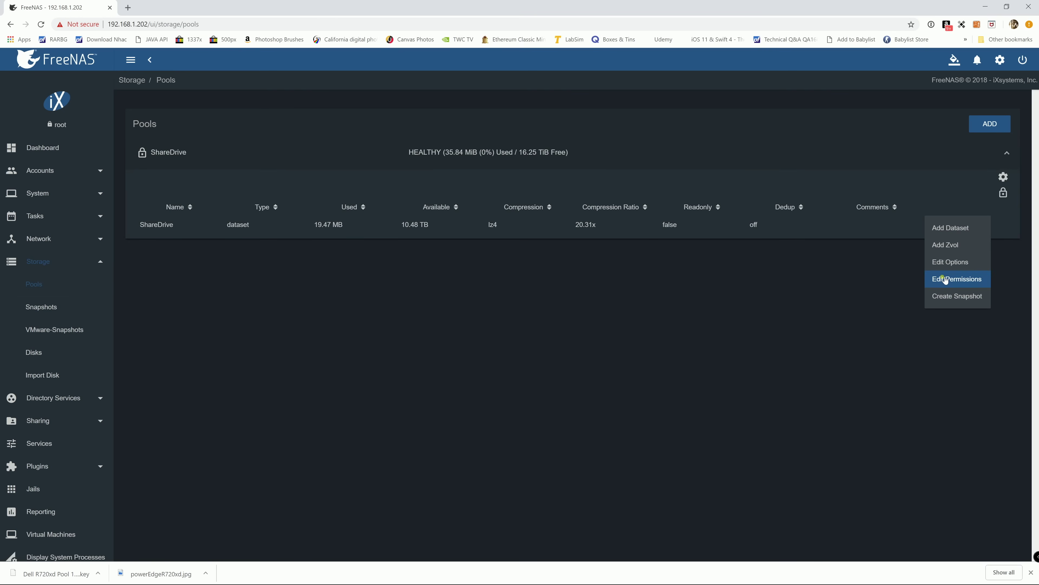
left_click(948, 264)
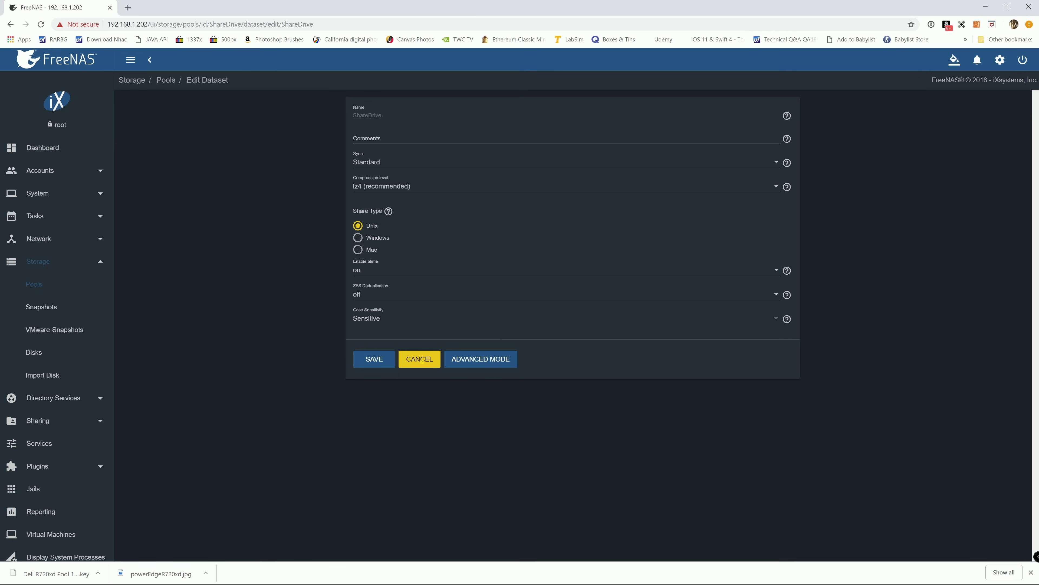
left_click(421, 359)
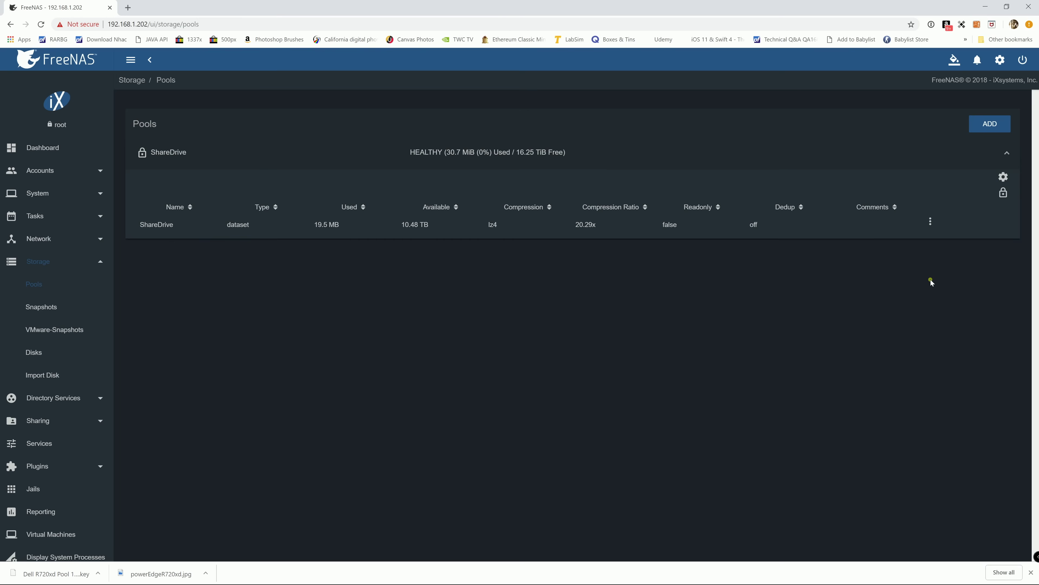
left_click(928, 225)
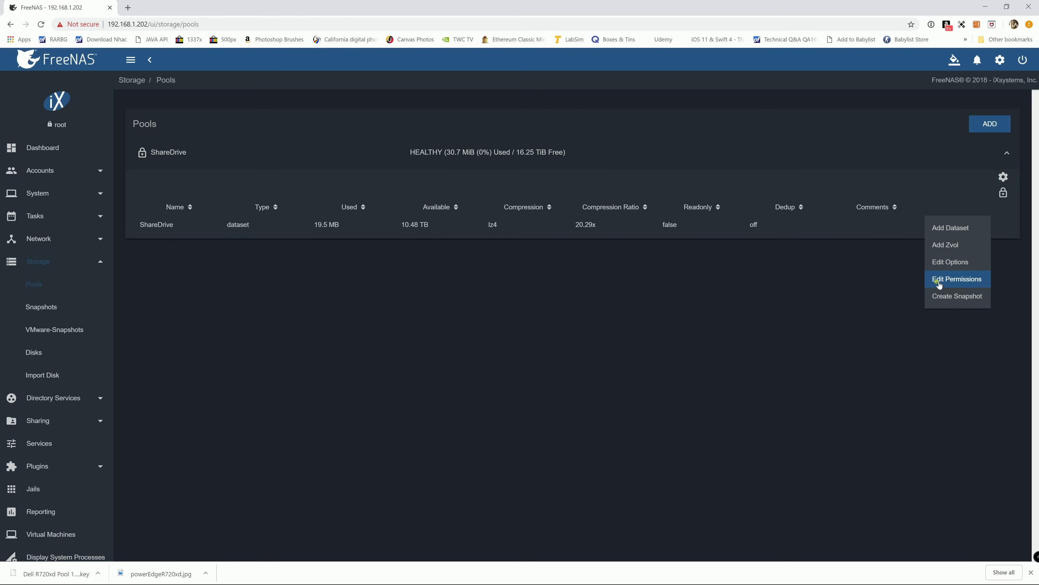
left_click(938, 284)
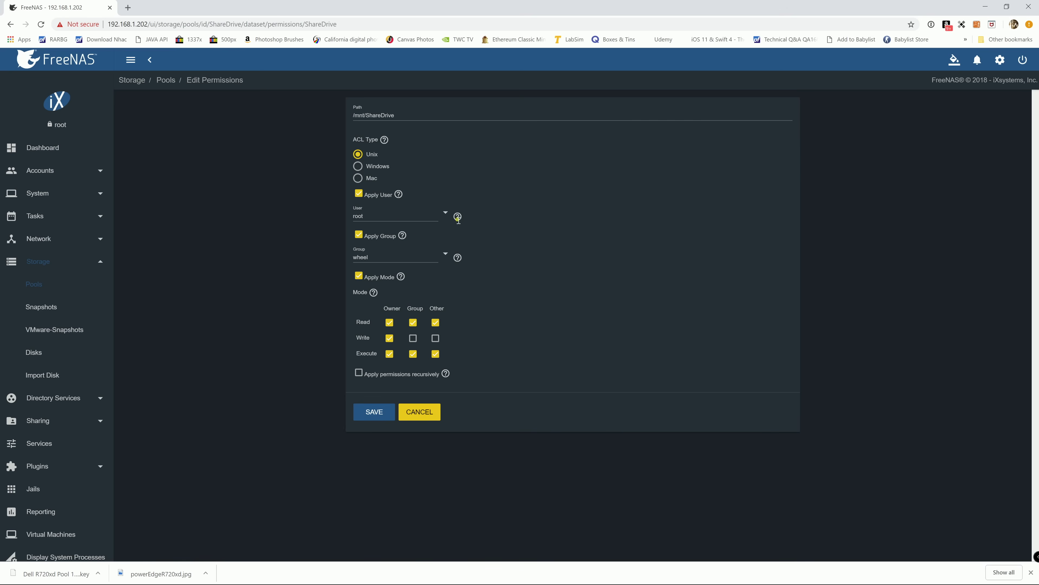
- Change the ShareDrive dataset owner from root to the new user and save
left_click(448, 217)
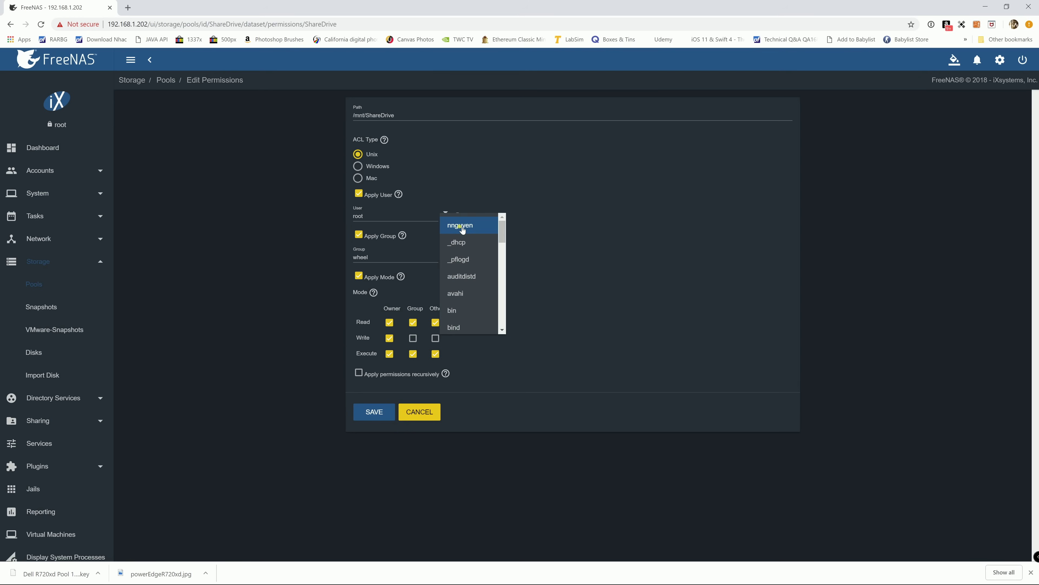
left_click(462, 231)
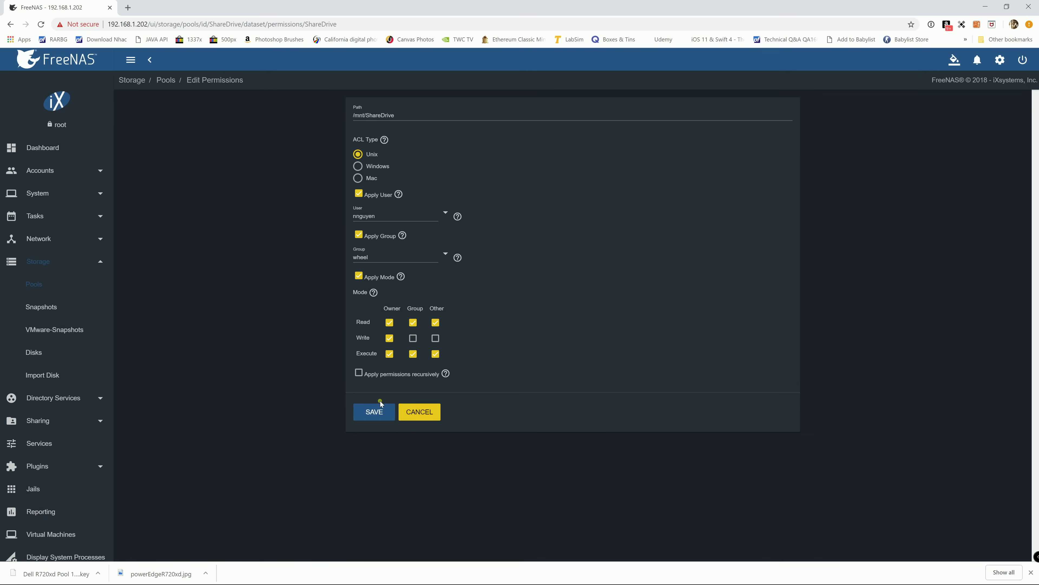
left_click(371, 412)
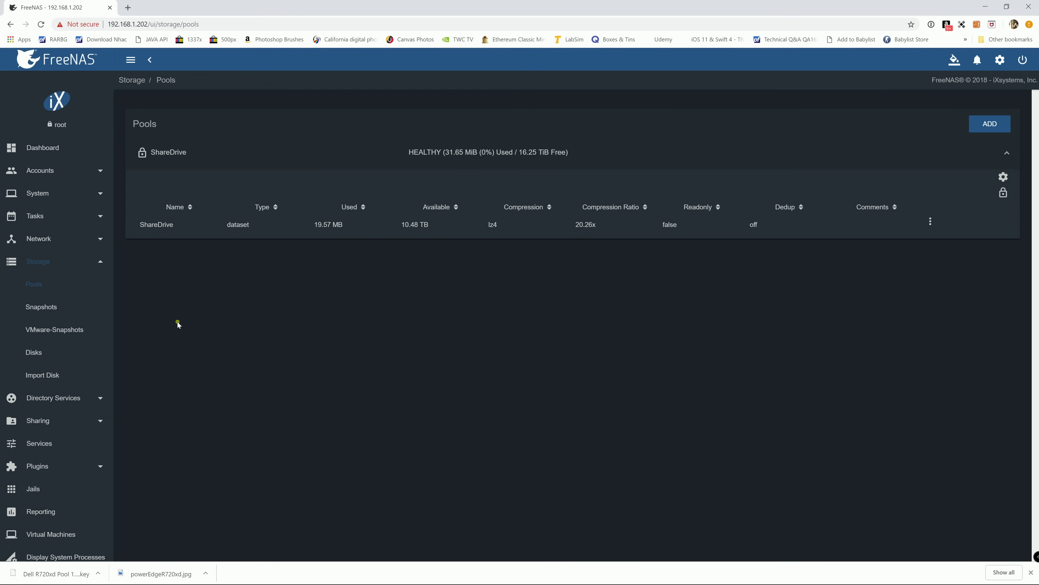
- Start a new Windows SMB share and set its path to /mnt/ShareDrive
scroll(69, 410, "down", 1)
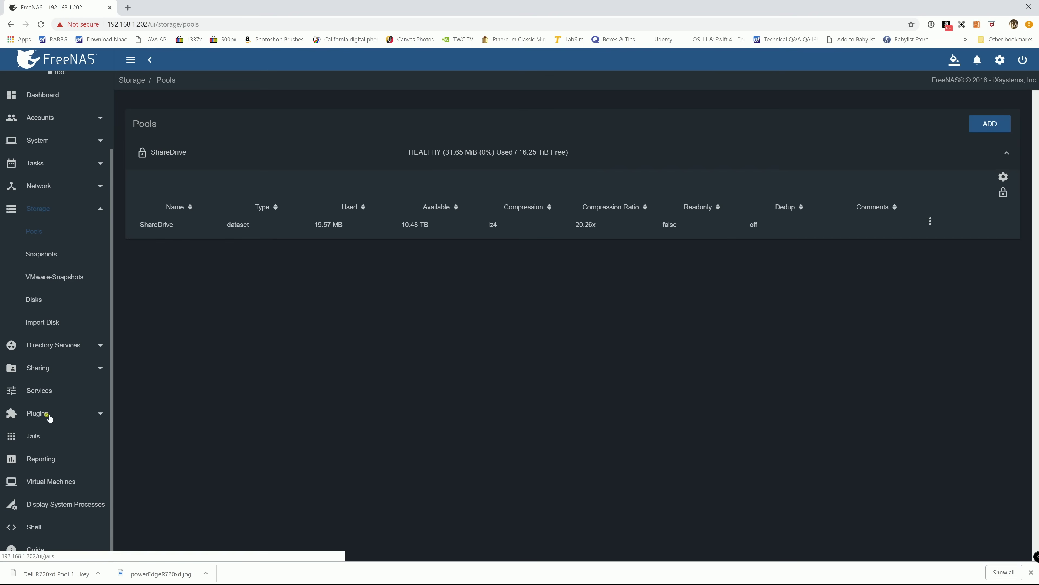
left_click(39, 366)
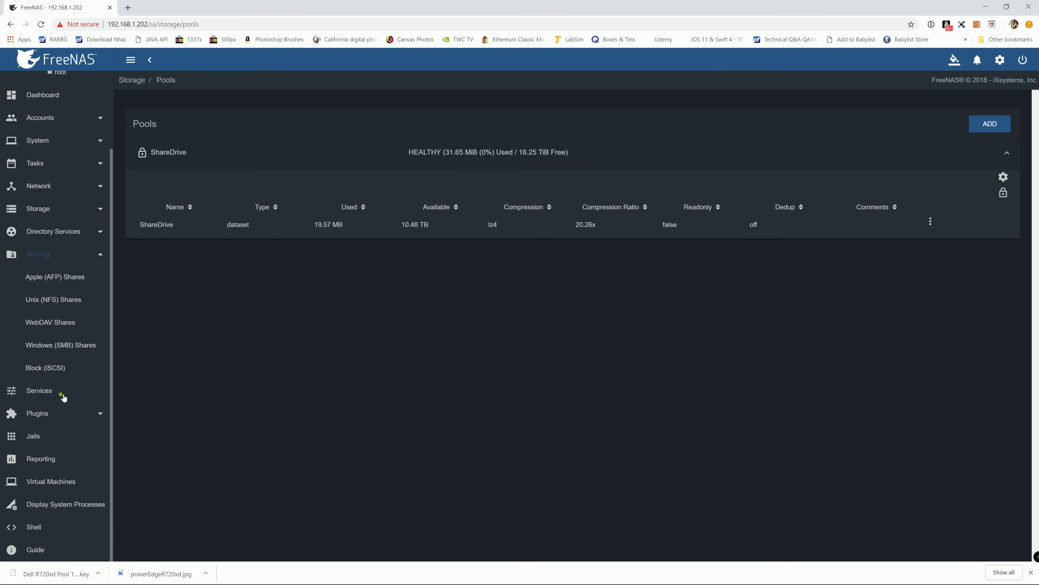
left_click(61, 346)
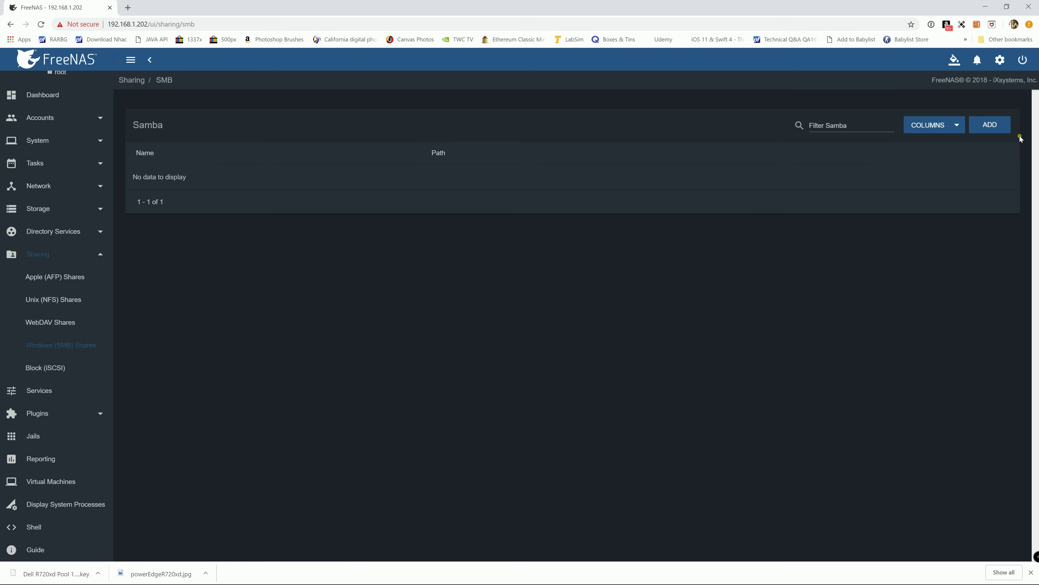
left_click(991, 124)
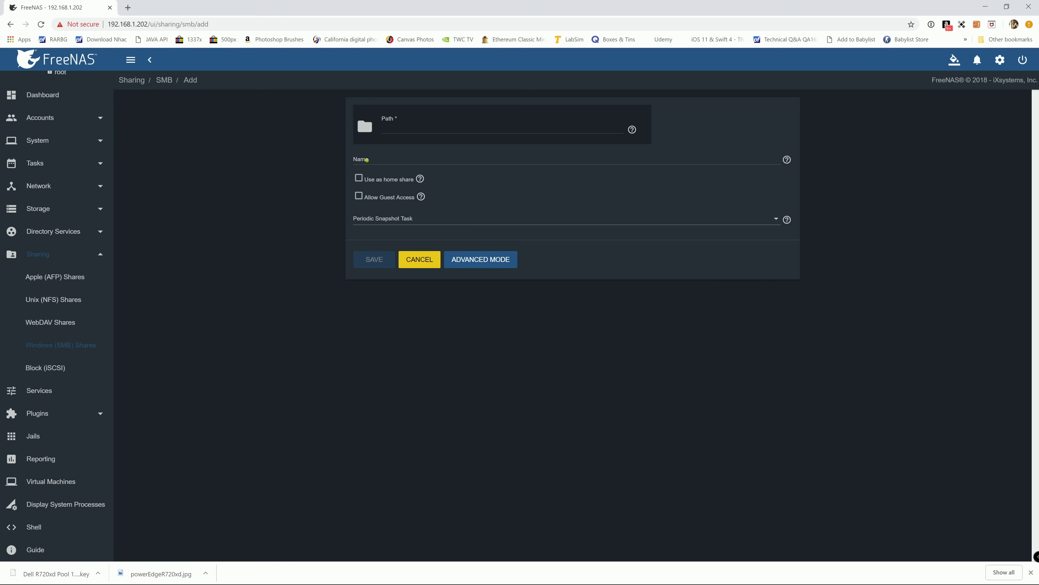
left_click(366, 126)
left_click(359, 147)
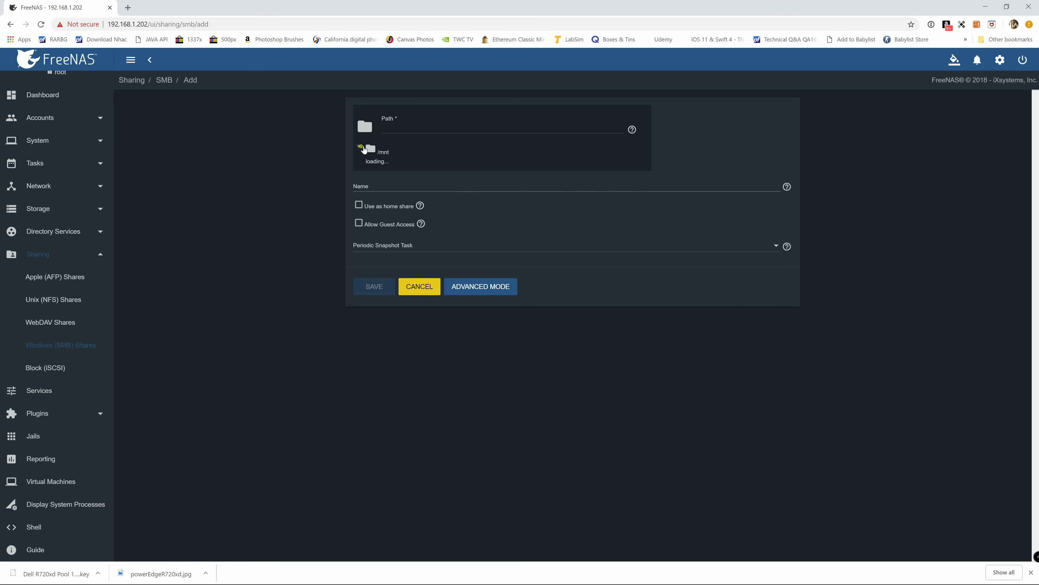
left_click(381, 167)
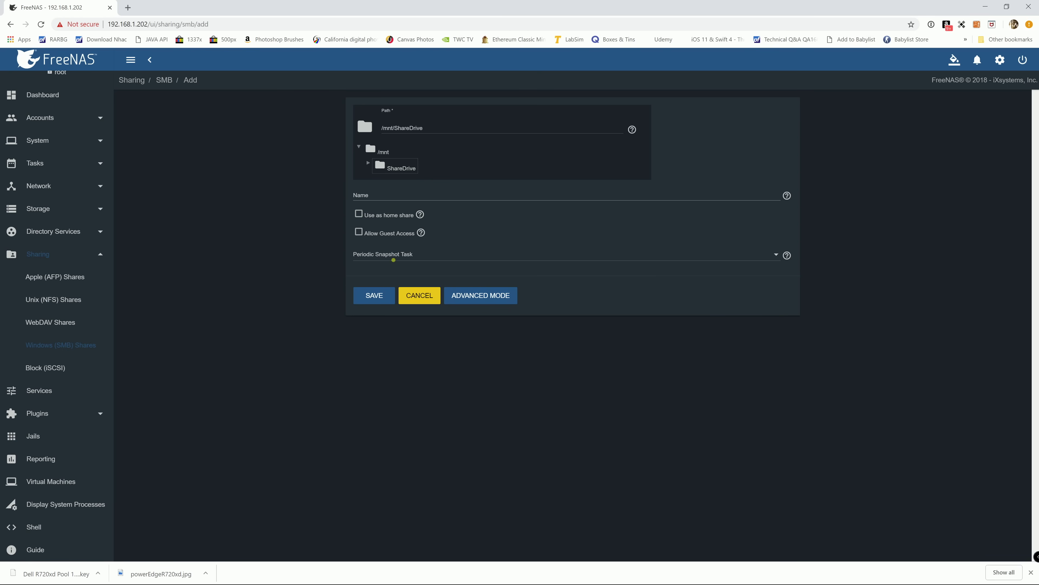
- Name the share sharedrive, save it, and enable the SMB service
left_click(381, 197)
left_click(364, 298)
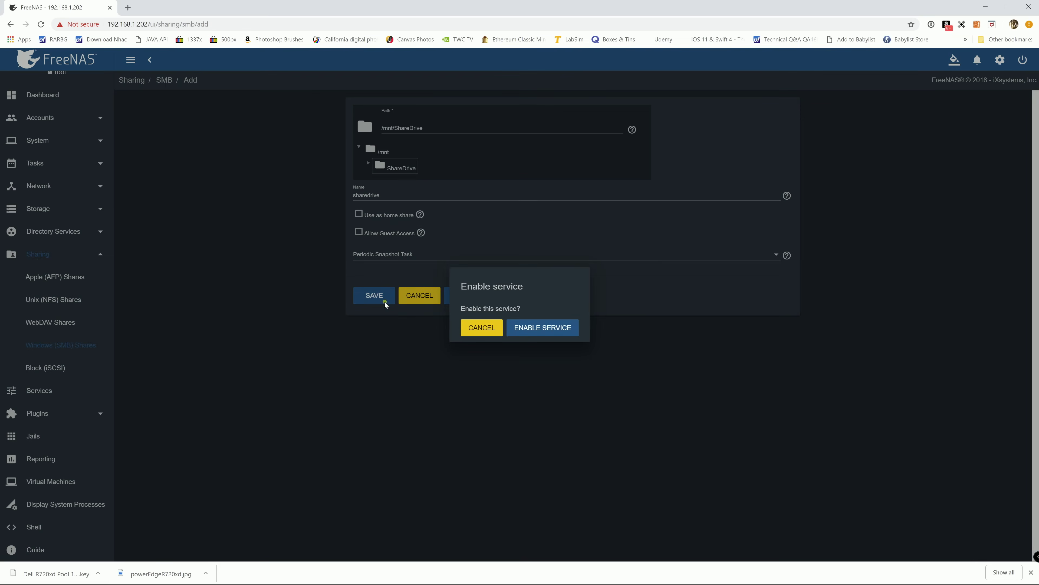
left_click(531, 329)
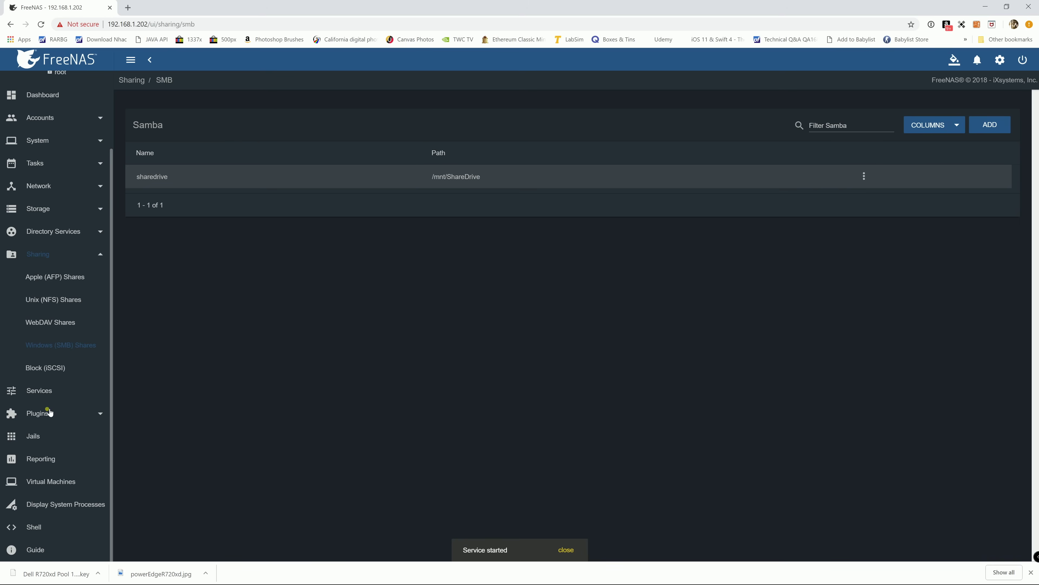
- Check on the Services page that SMB is running and set to start automatically
left_click(39, 393)
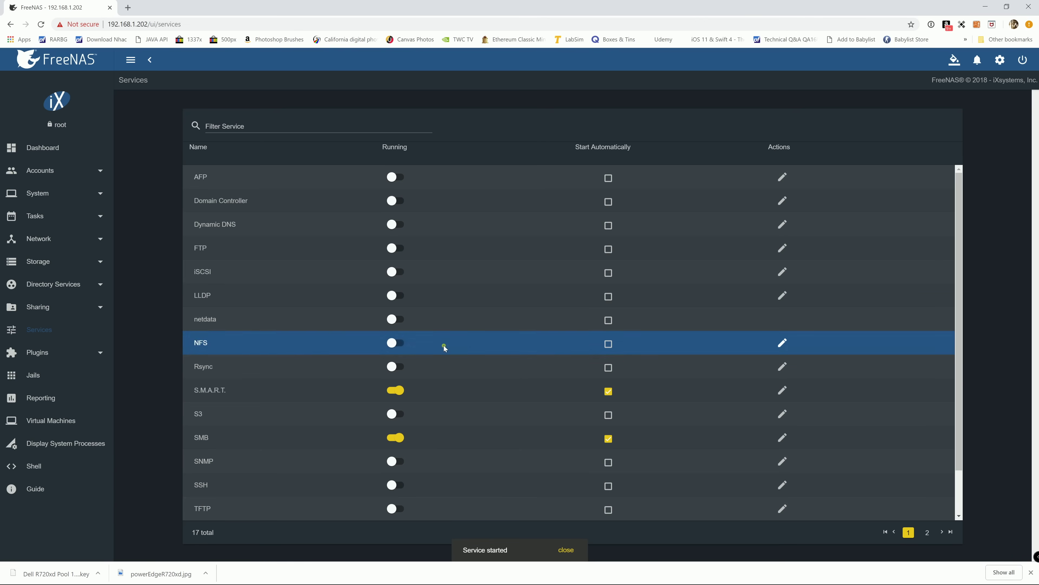
scroll(332, 427, "down", 2)
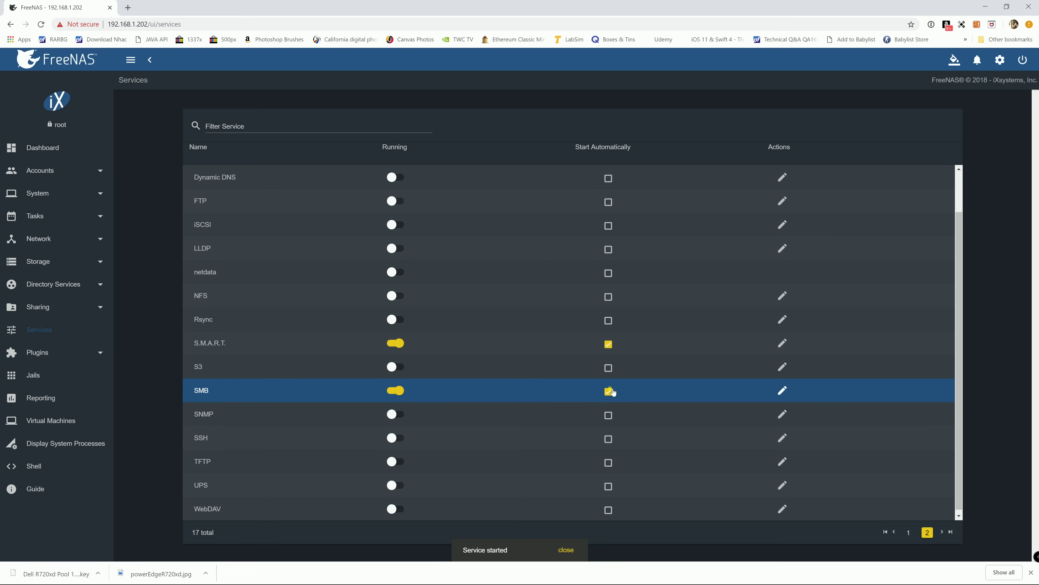
scroll(516, 386, "up", 2)
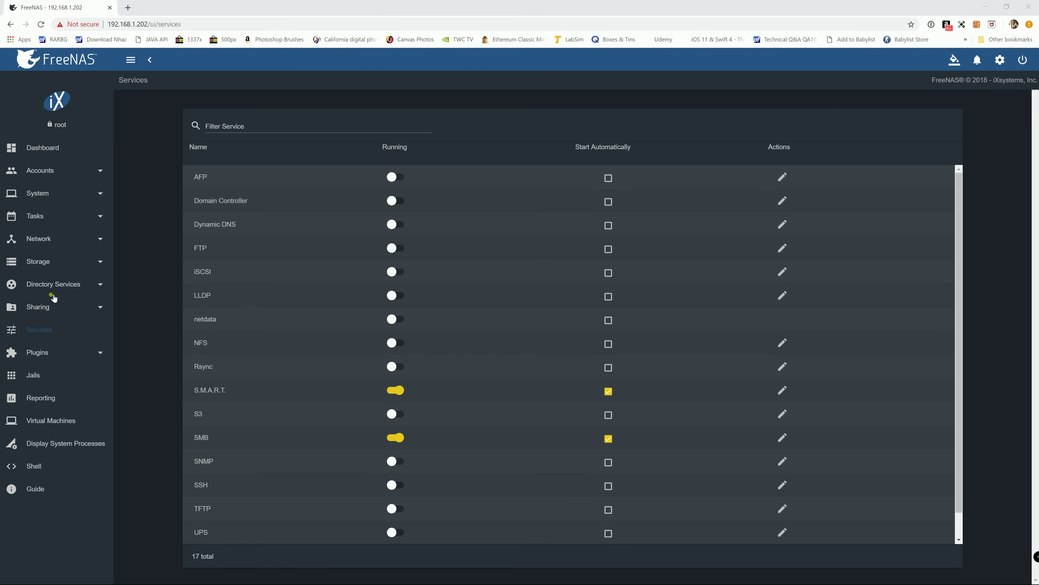
- Return to the SMB shares list, then open the Windows Run prompt showing \\192.168.1.202
left_click(41, 309)
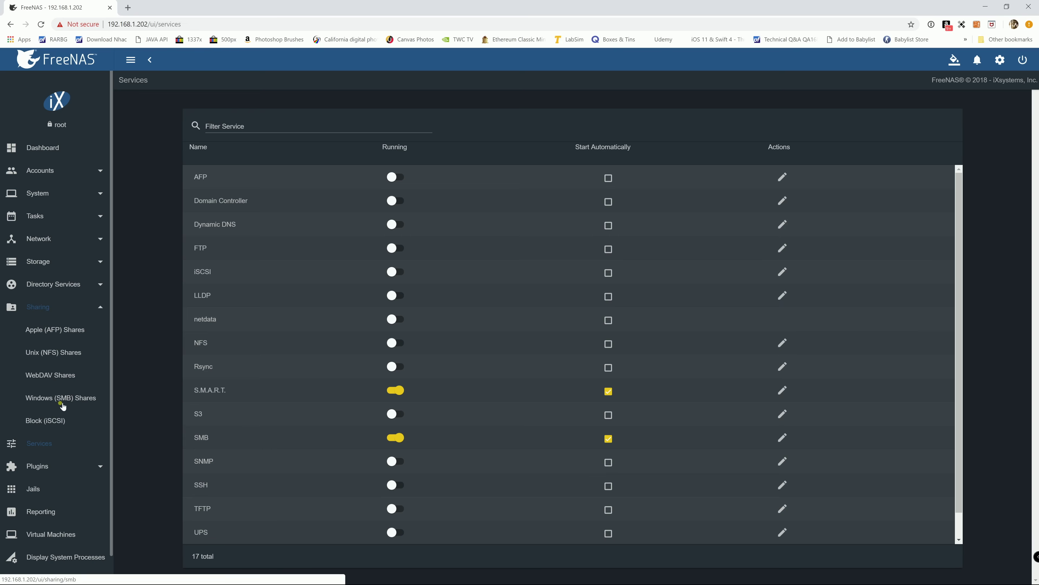
left_click(80, 395)
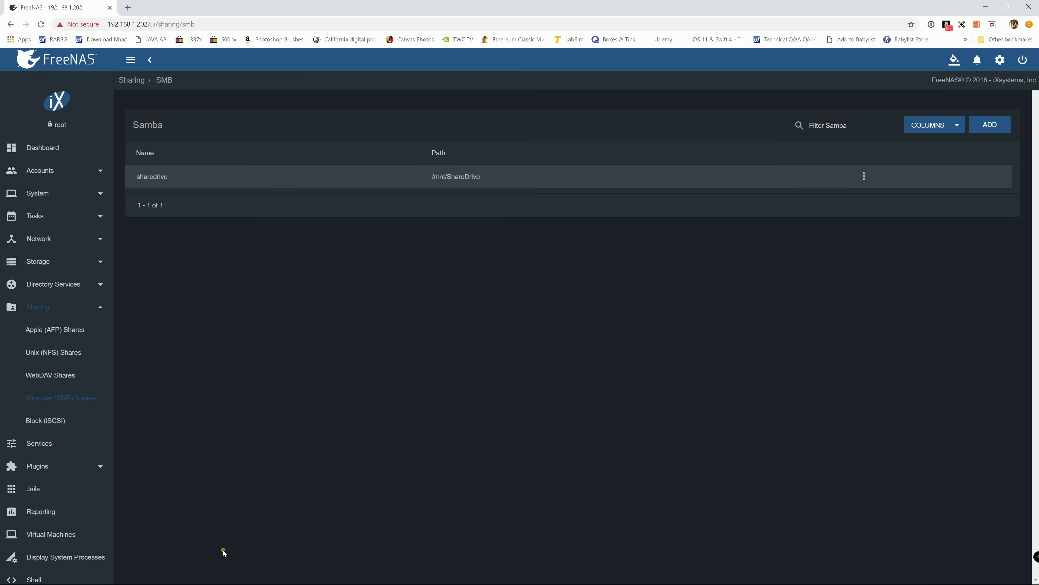
key("super")
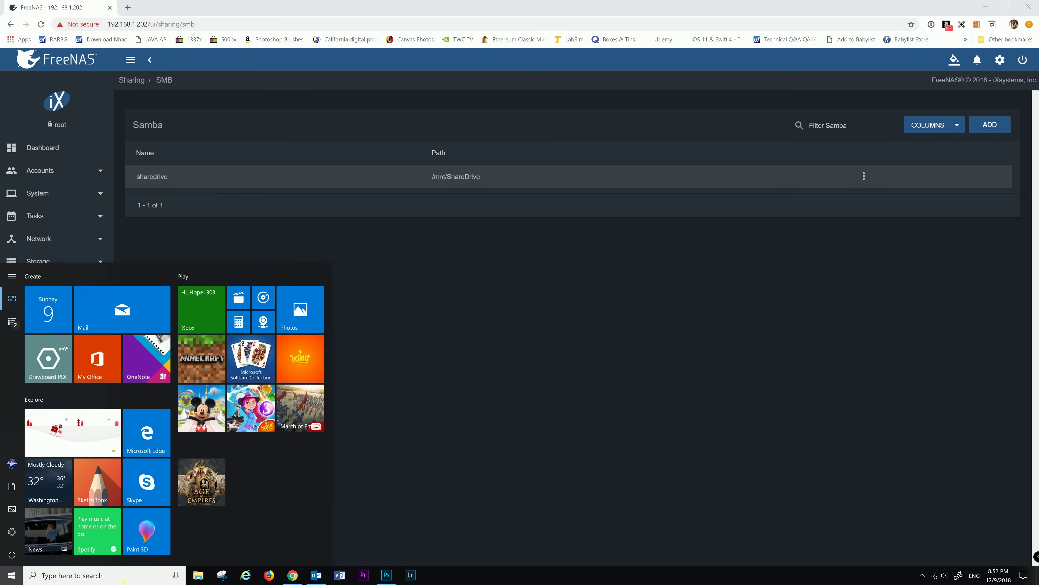
left_click(121, 581)
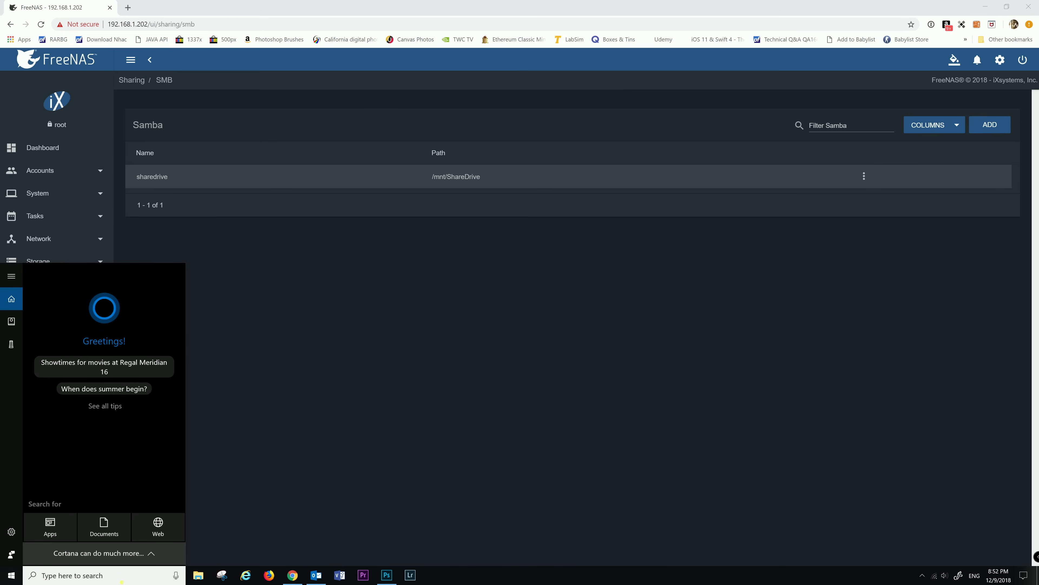
type("cm")
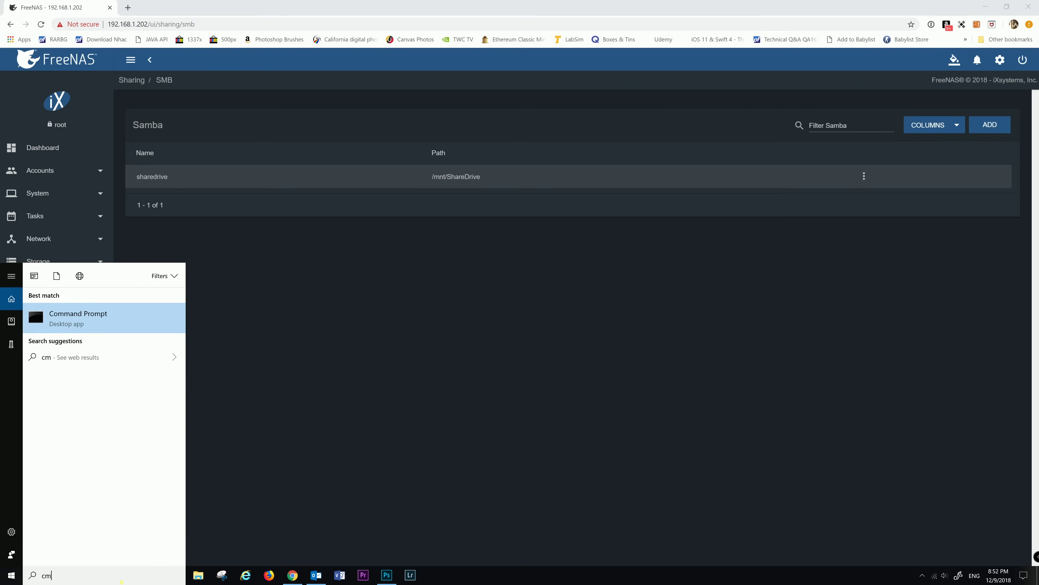
key("BackSpace")
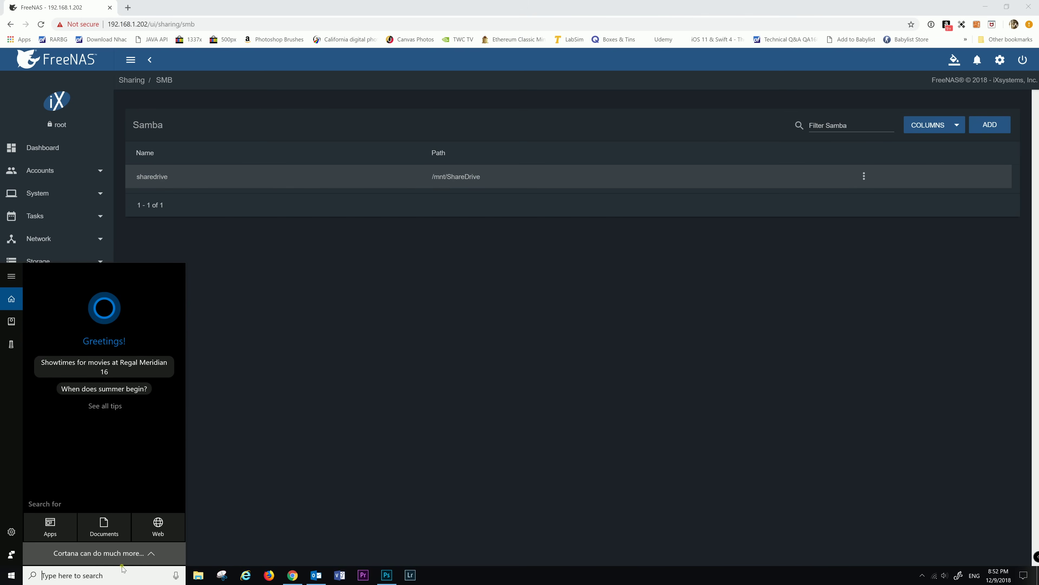
left_click(286, 508)
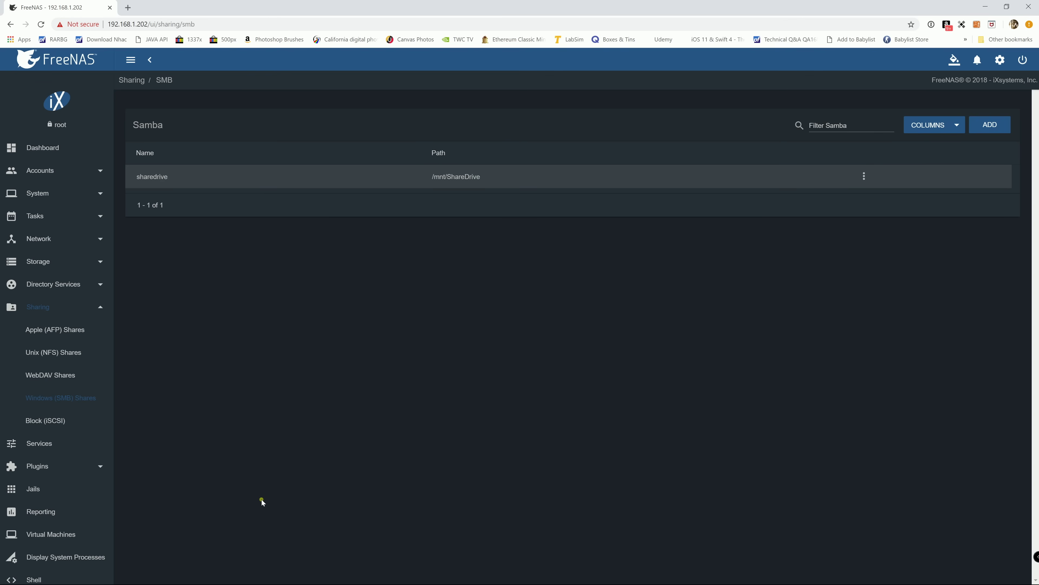
key("super+r")
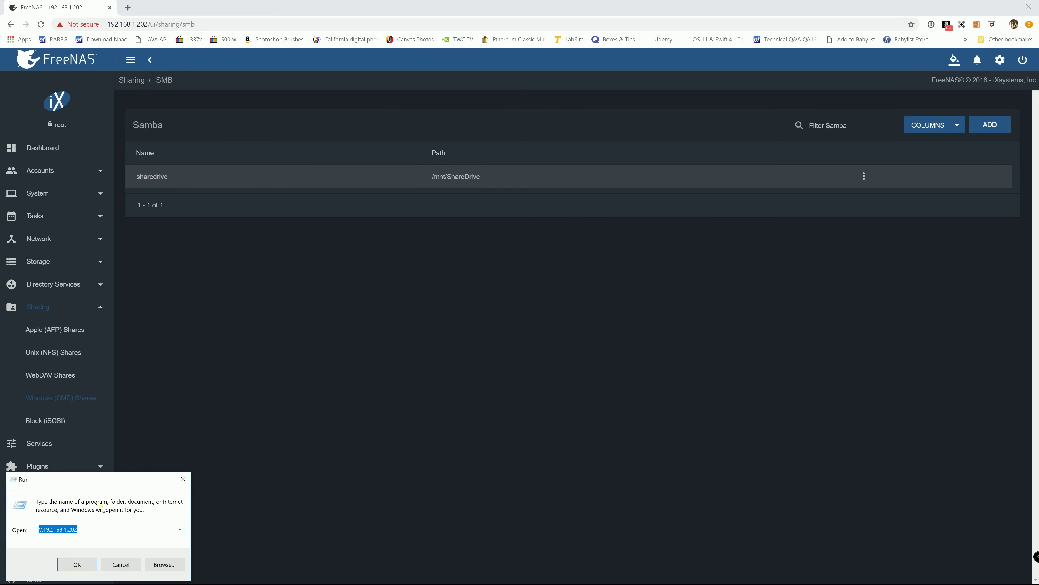
- Open \\192.168.1.202 in File Explorer and double-click the sharedrive share
left_click(95, 535)
key("Return")
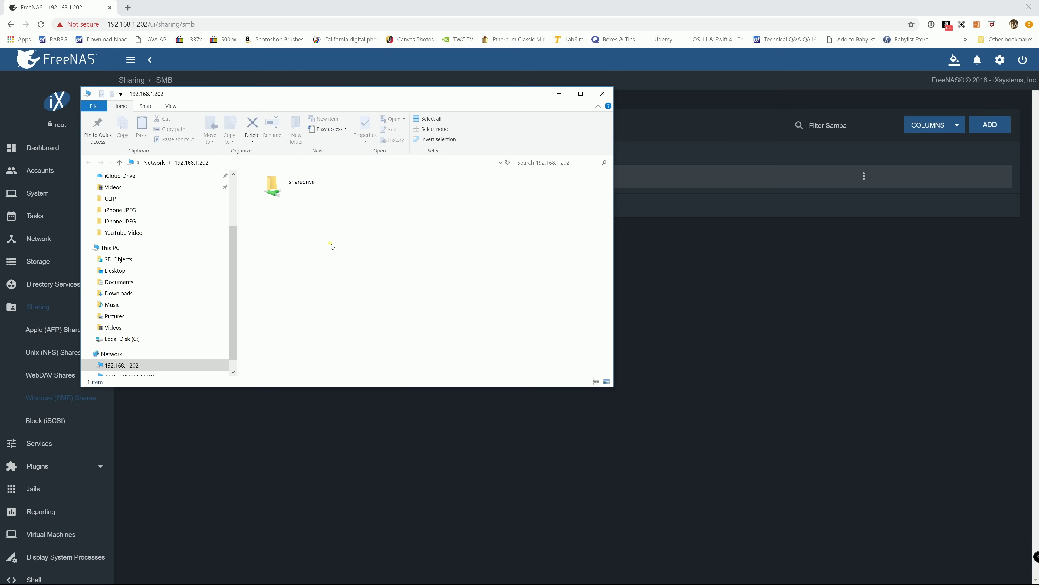
scroll(139, 283, "down", 2)
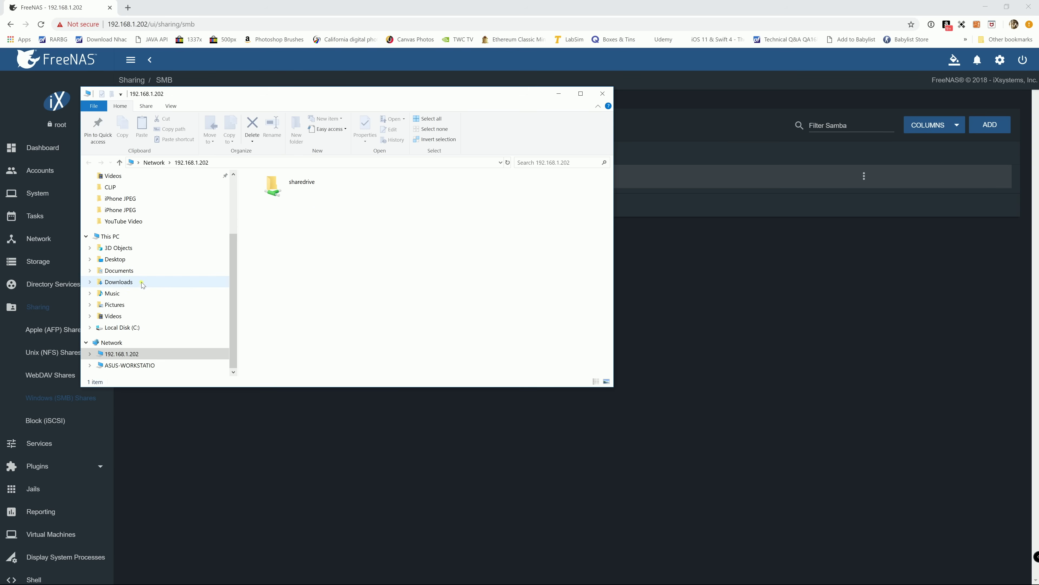
double_click(298, 190)
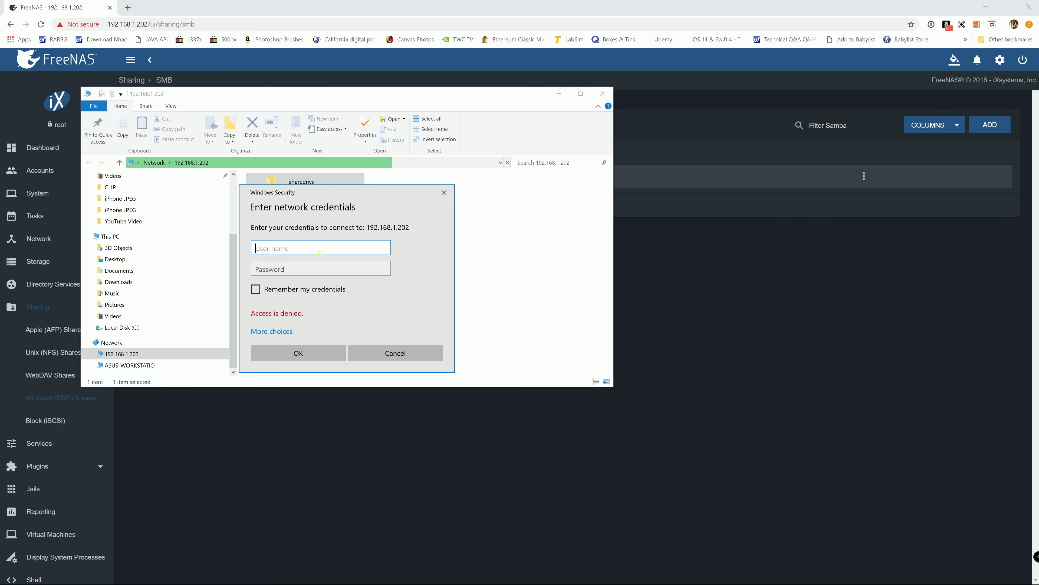
- Sign in with the NAS user name and password, with Remember my credentials ticked
key("Tab")
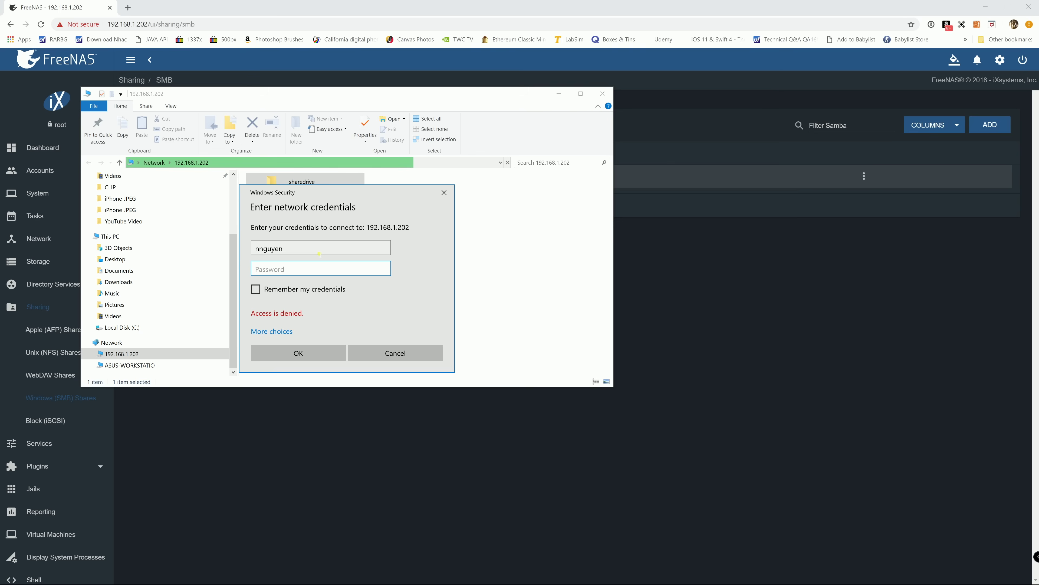
type("•••••••••••")
left_click(283, 291)
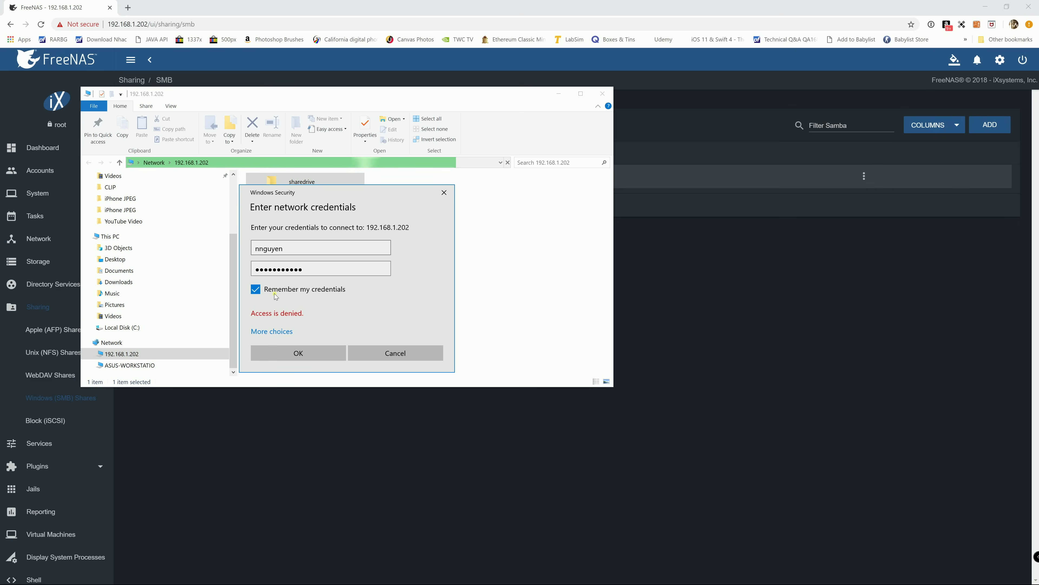
left_click(285, 351)
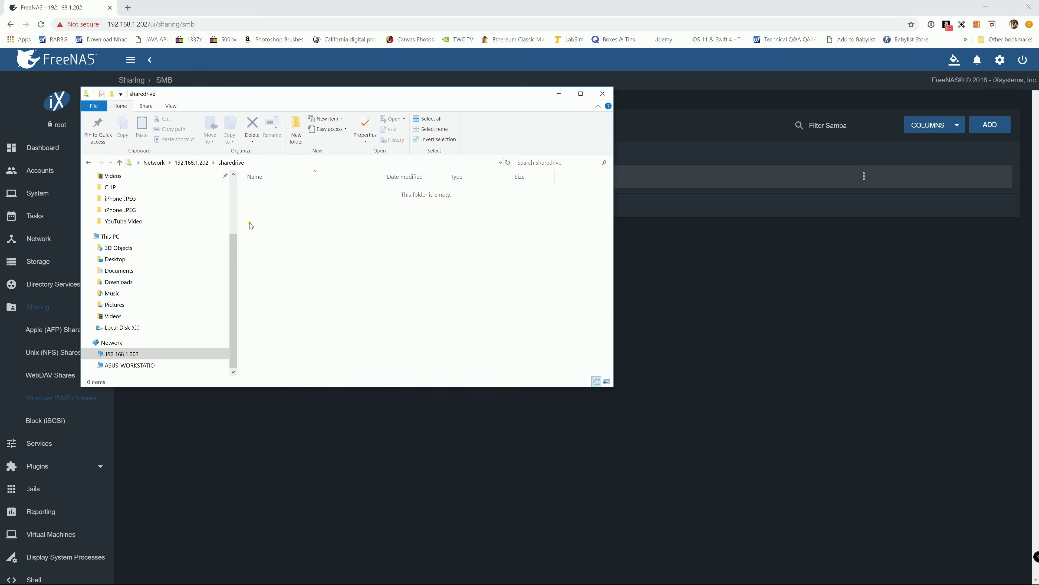
- Map the sharedrive share on 192.168.1.202 as network drive Z:
left_click(197, 164)
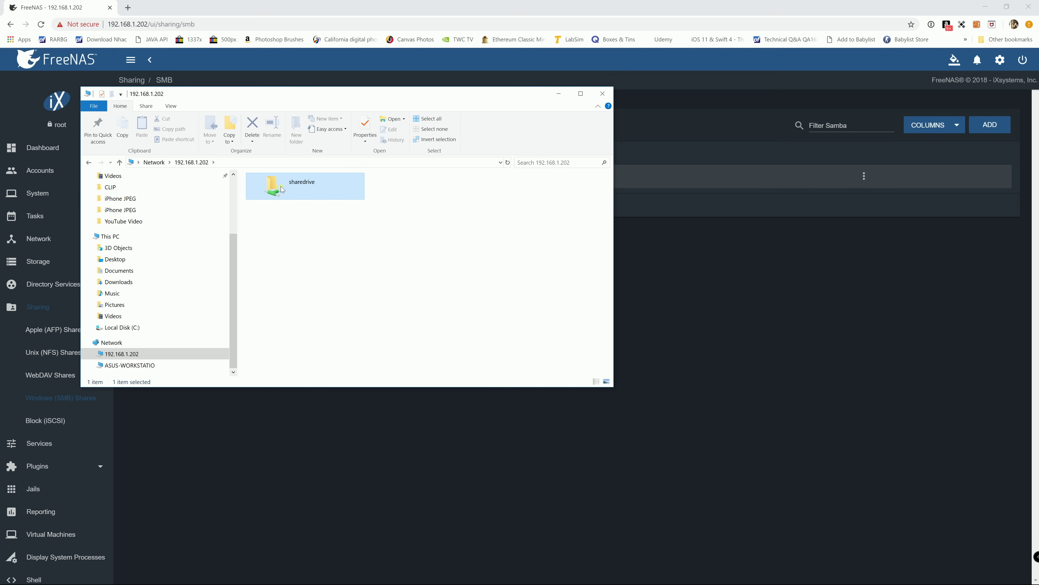
right_click(283, 185)
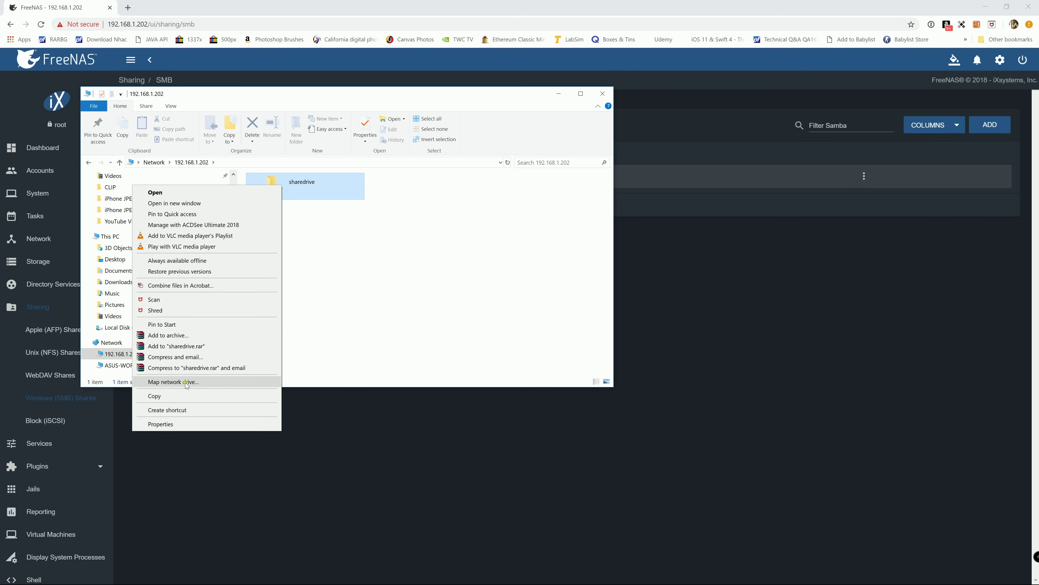
left_click(173, 382)
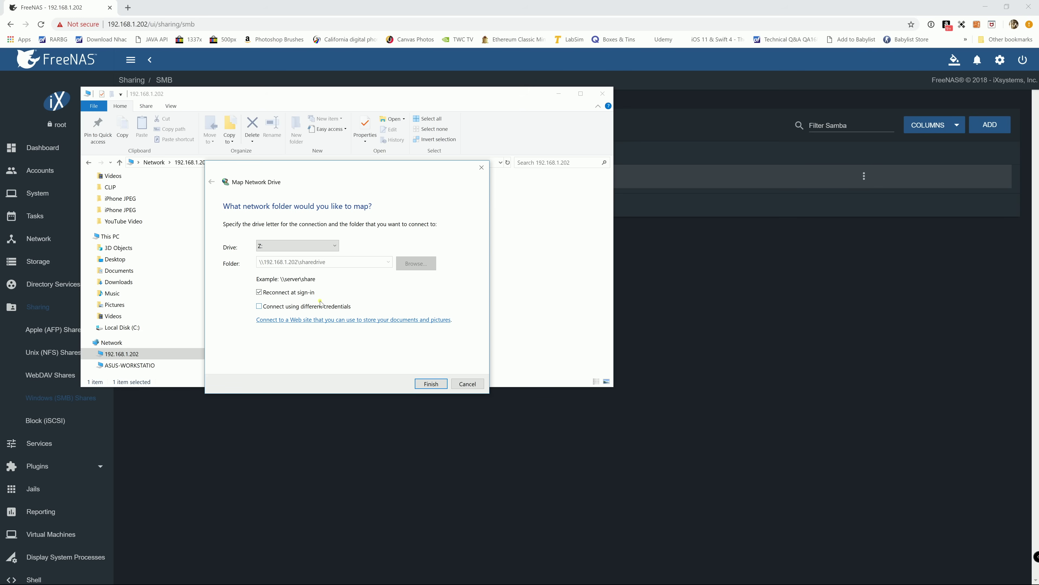
left_click(431, 384)
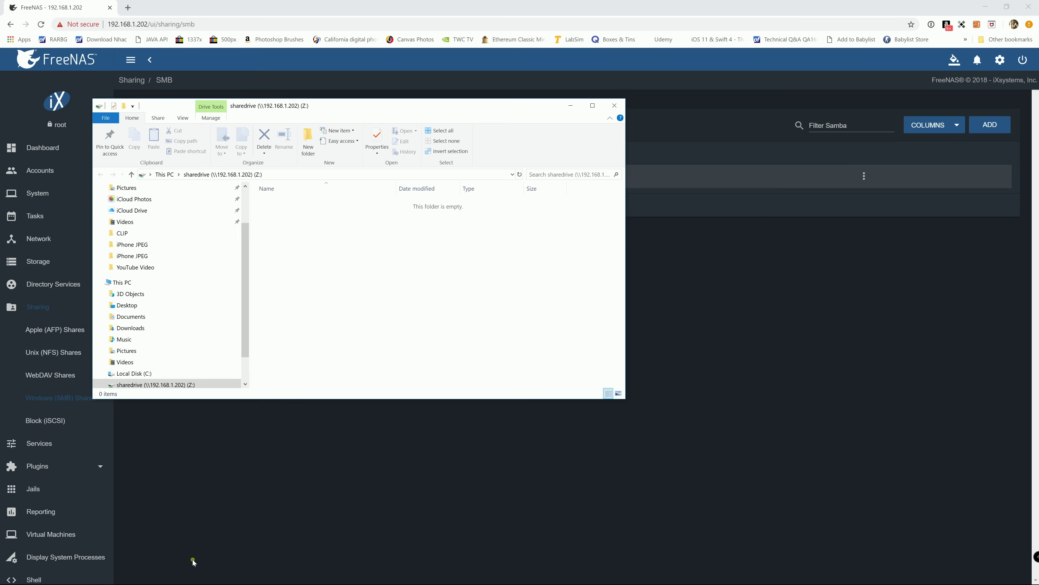
- Close the mapped drive window and reopen the 192.168.1.202 file window
scroll(155, 344, "down", 1)
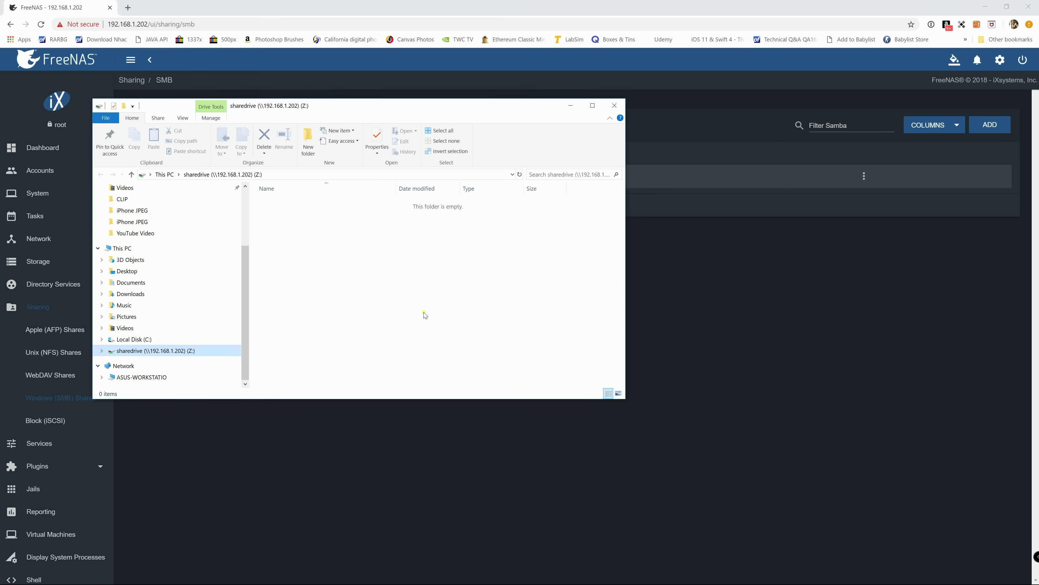
left_click(609, 110)
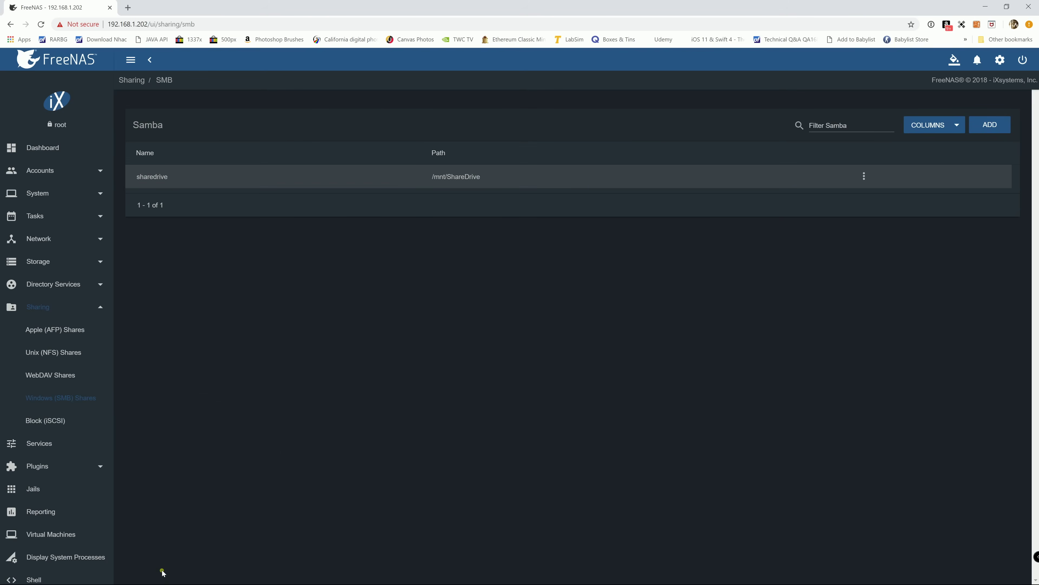
left_click(11, 577)
- Copy the ASUS X399 build video from YouTube Video into the sharedrive share
left_click(199, 575)
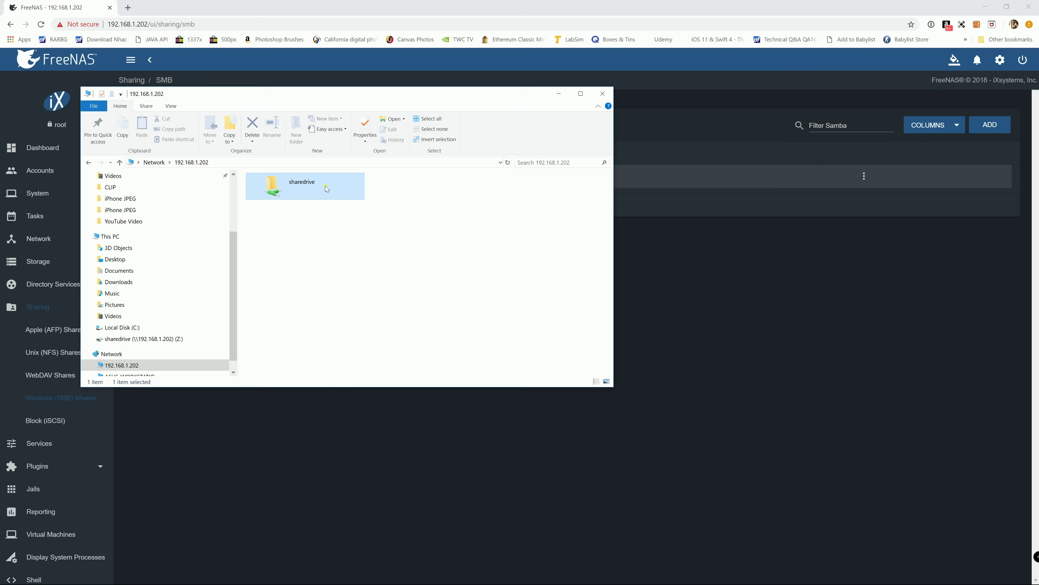
double_click(312, 184)
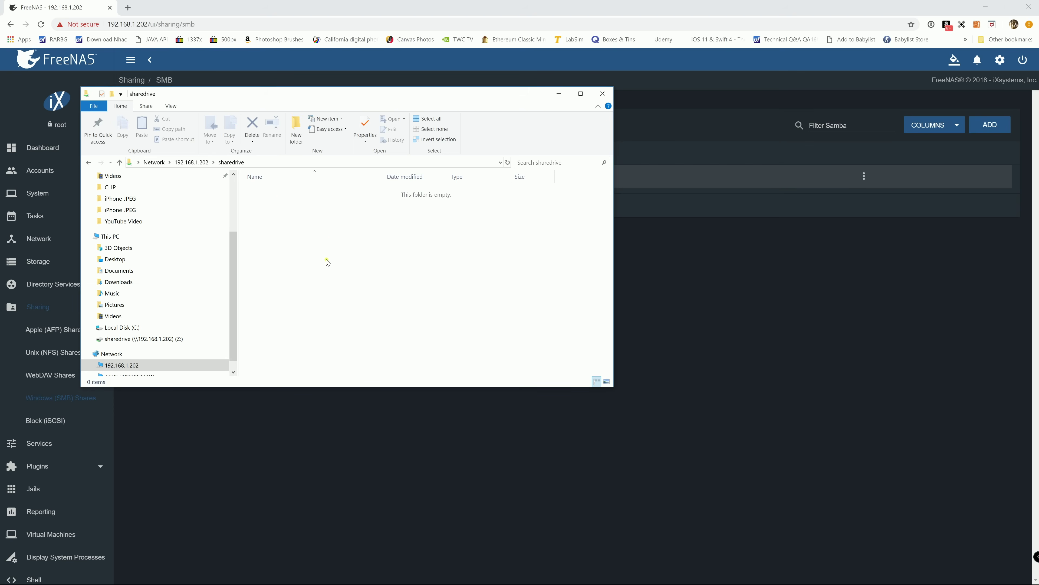
key("super")
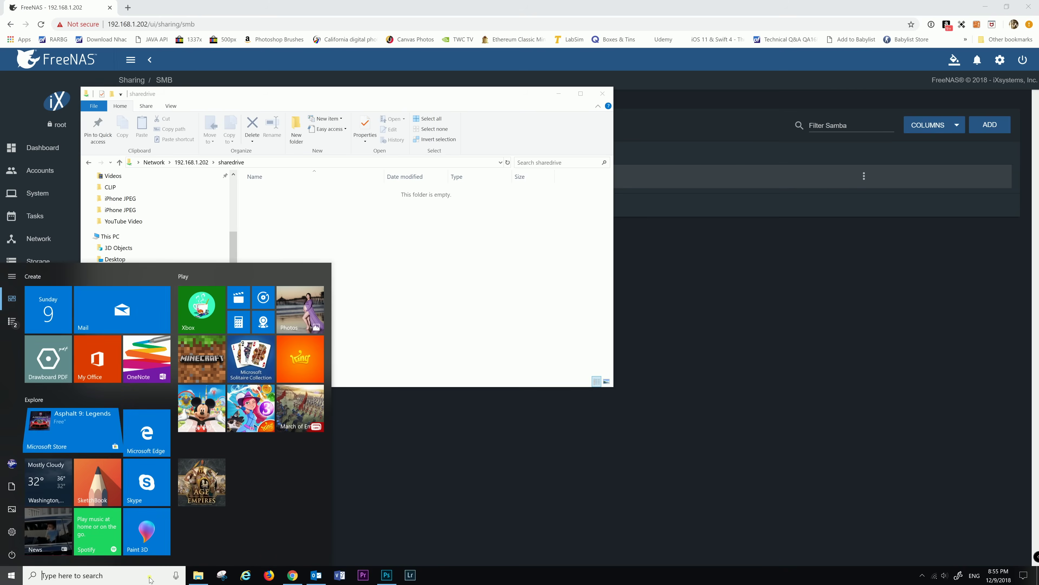
right_click(200, 580)
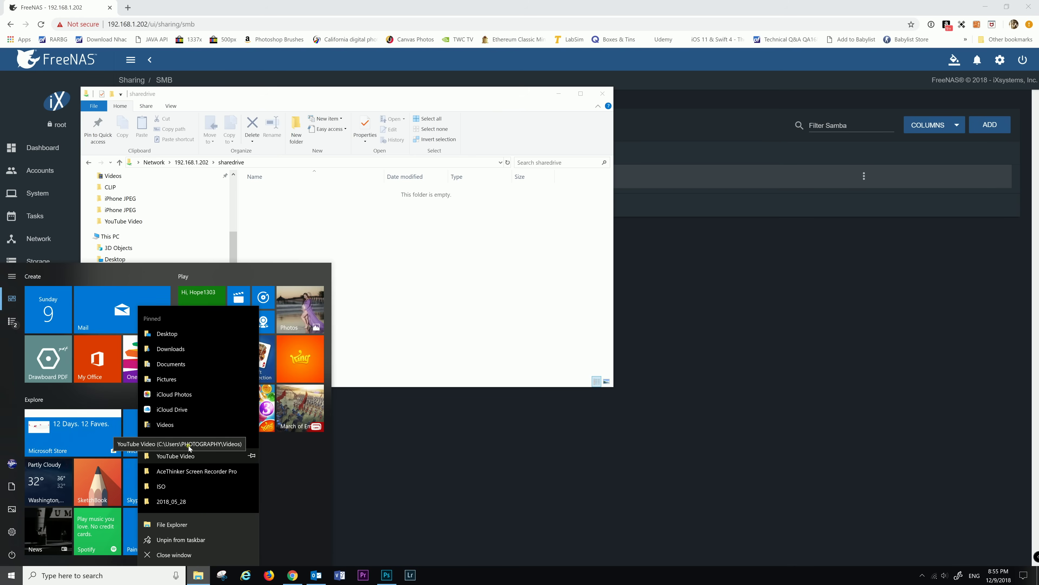
left_click(181, 462)
left_click_drag(386, 122, 641, 319)
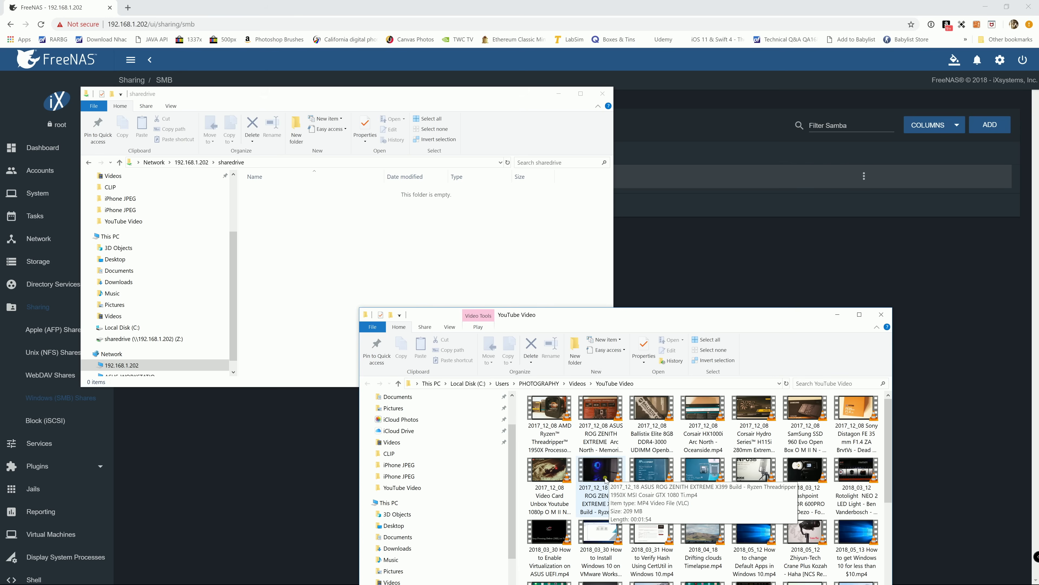
left_click_drag(608, 480, 396, 289)
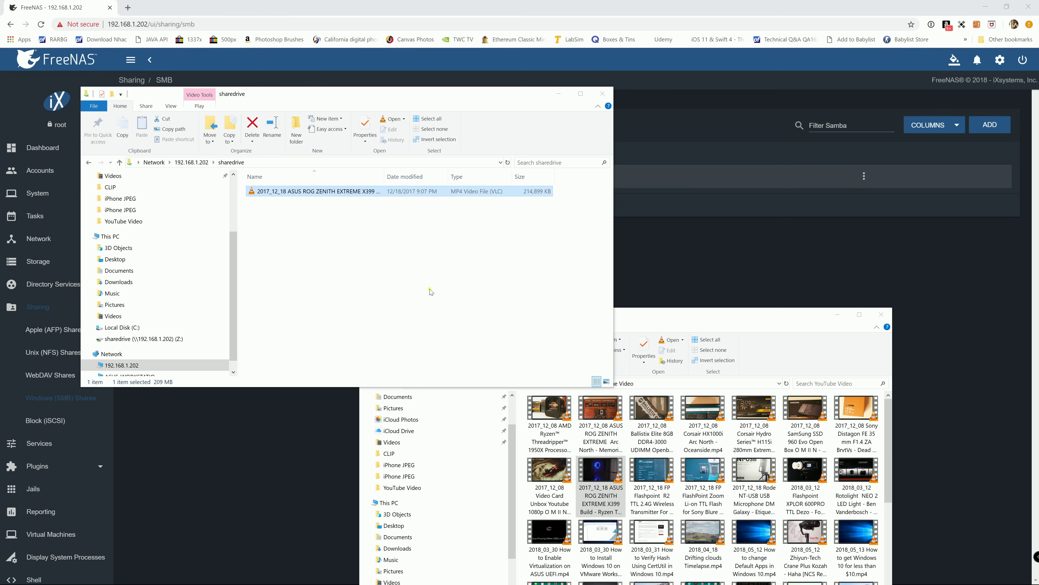
- Copy 2018_04_18 Timelapse.MOV from the Videos folder into sharedrive
left_click(782, 326)
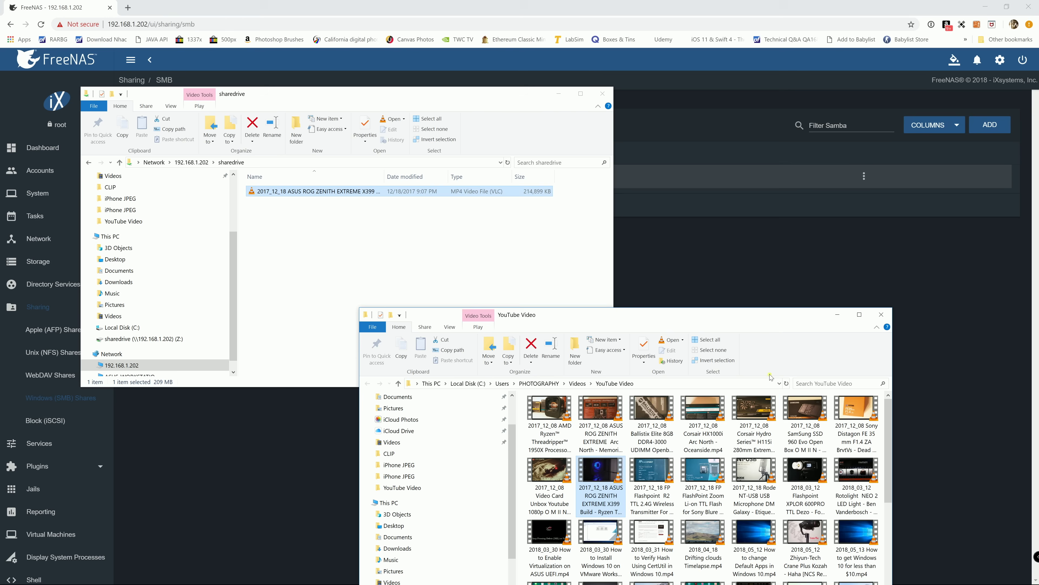
scroll(755, 417, "down", 5)
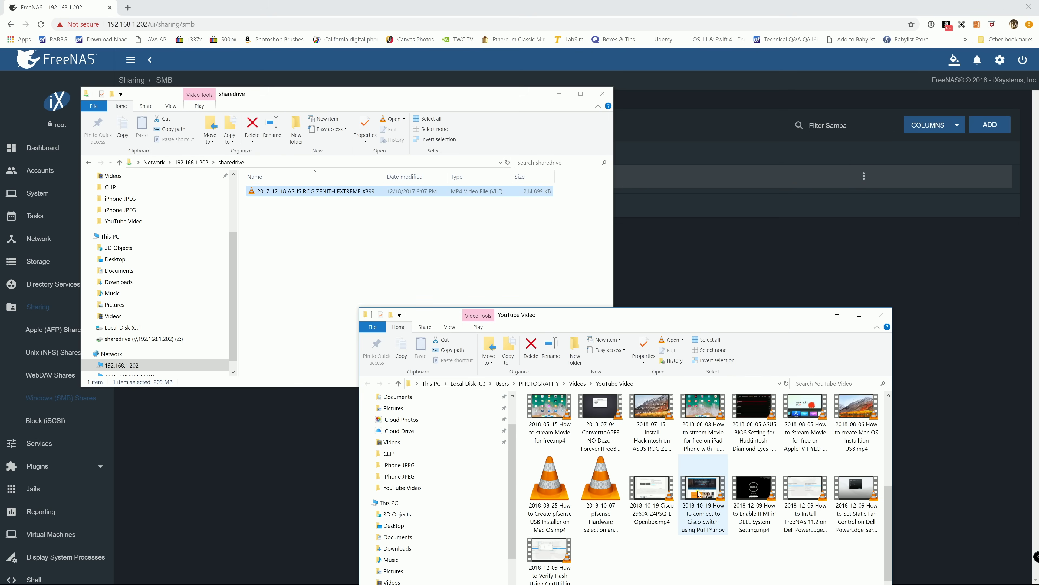
left_click(578, 383)
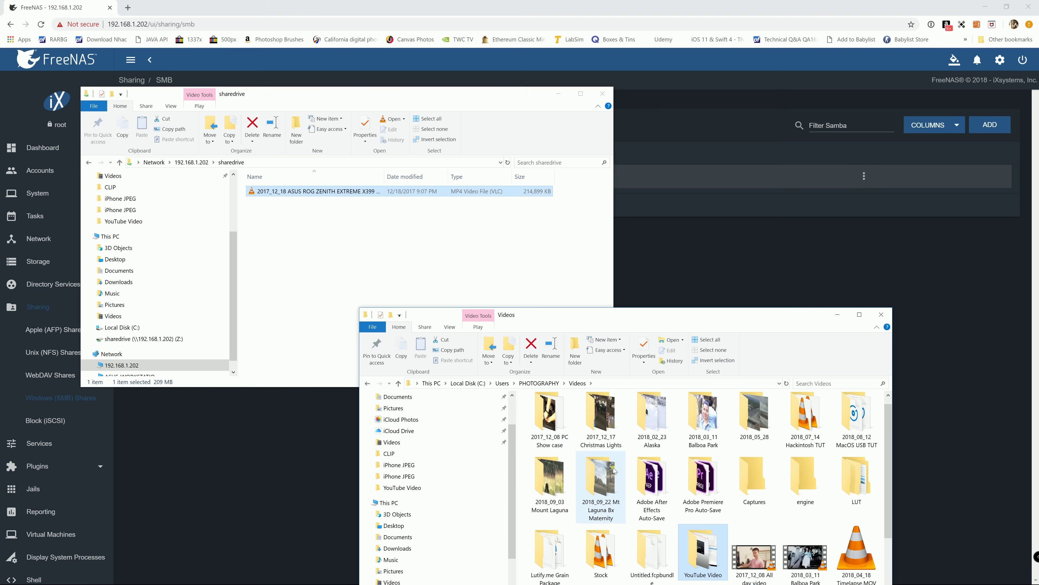
scroll(703, 483, "down", 2)
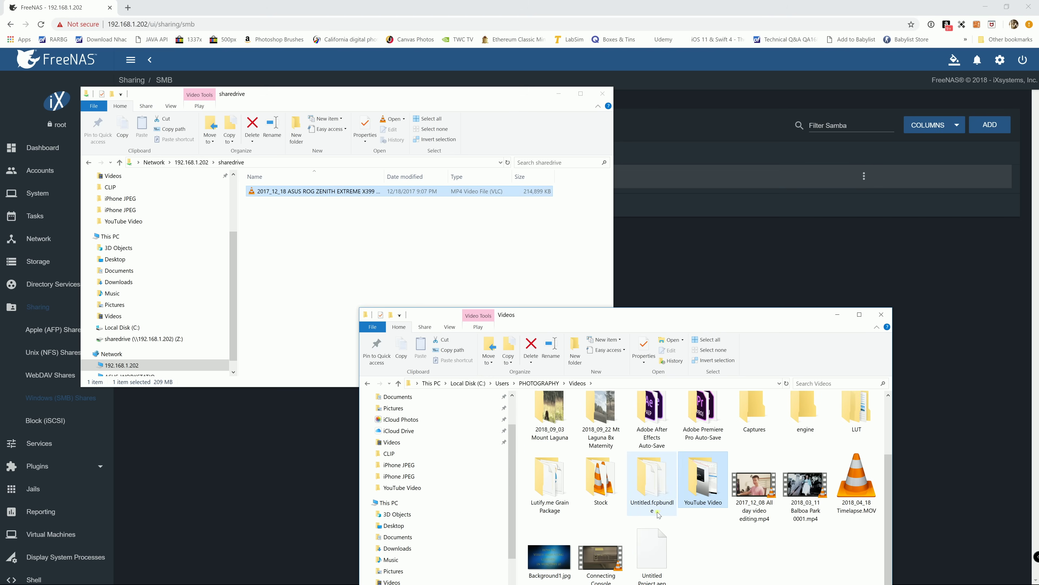
left_click(845, 500)
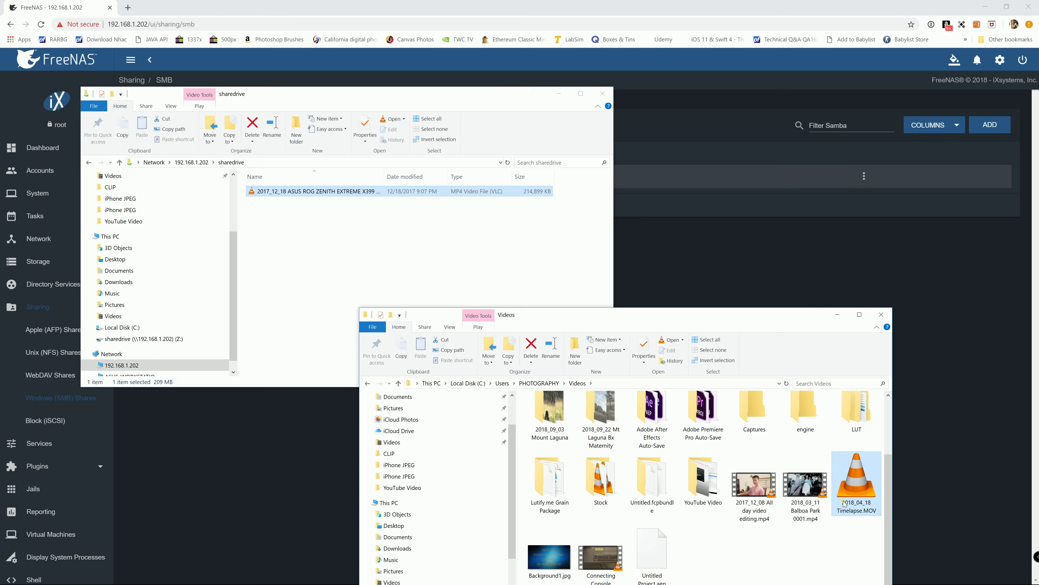
left_click_drag(746, 321, 739, 178)
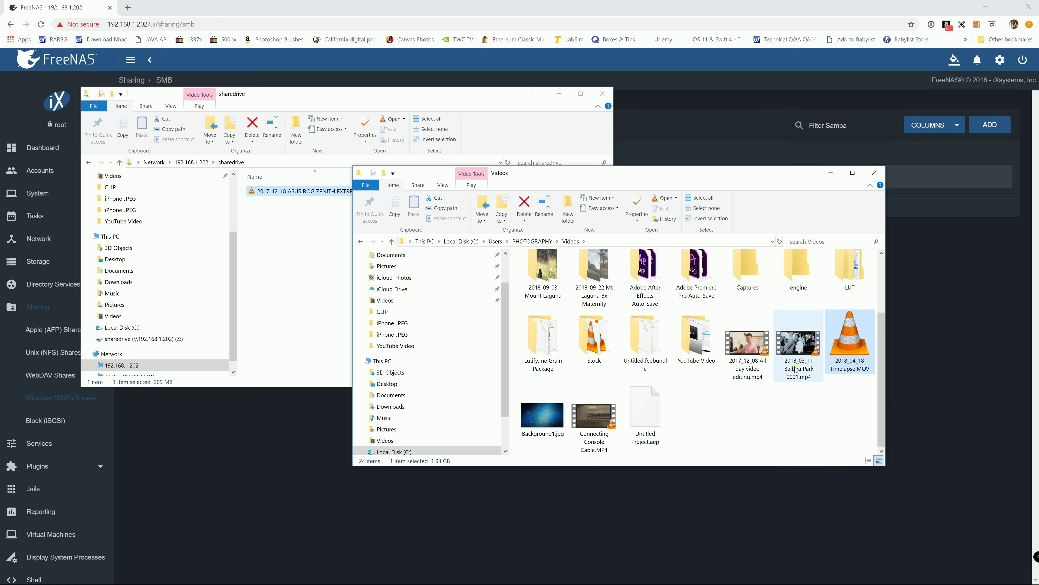
left_click_drag(836, 346, 273, 263)
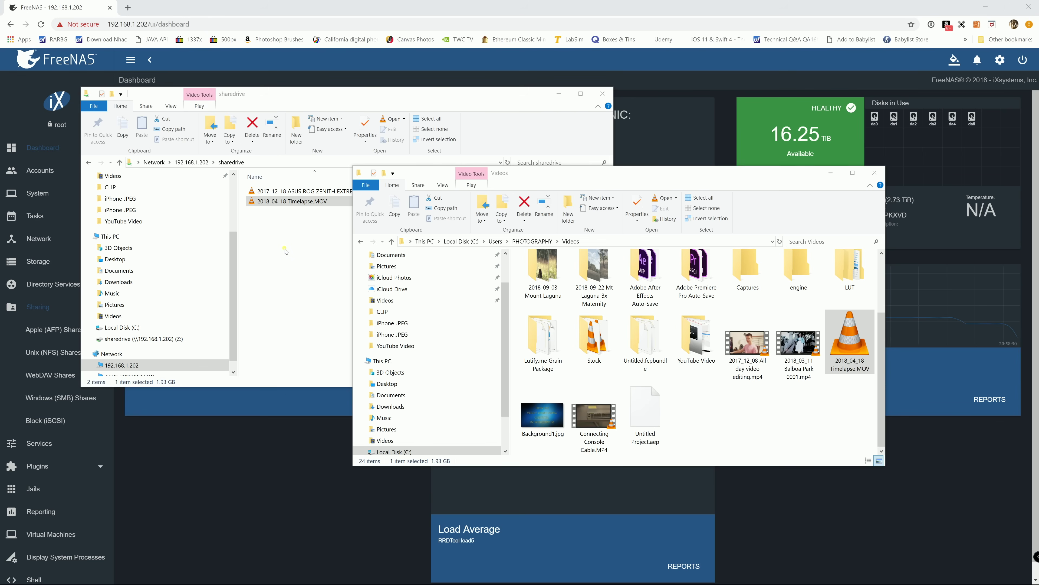
- Open Edit Options for the ShareDrive dataset under Storage > Pools
left_click(297, 240)
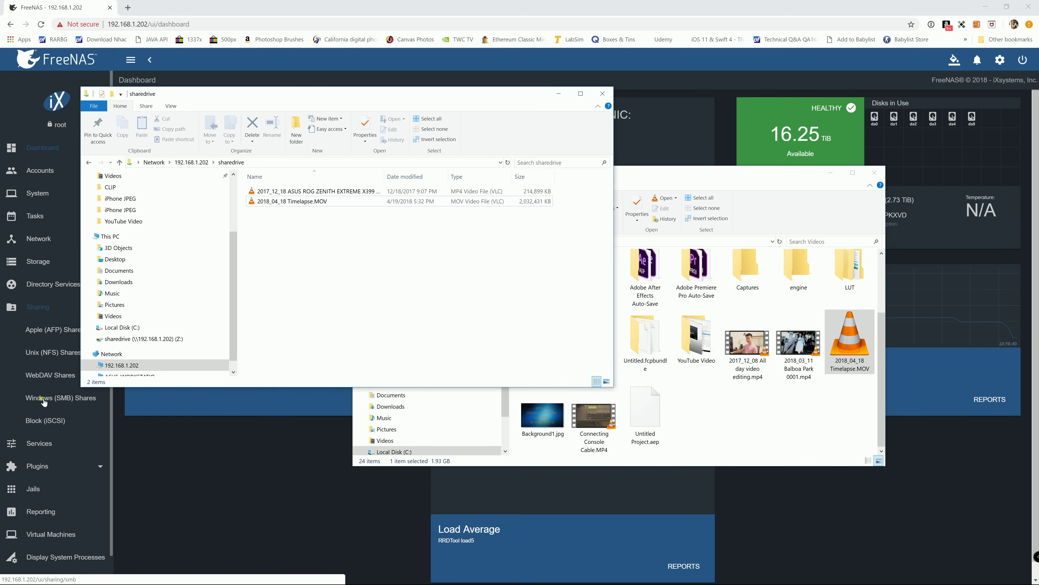
left_click(39, 265)
left_click(39, 262)
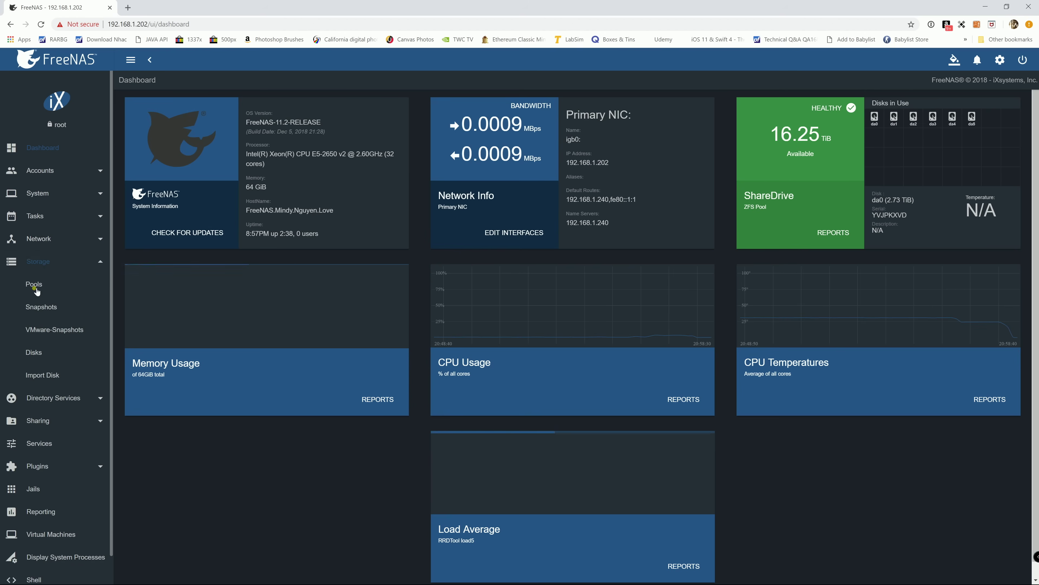
left_click(35, 285)
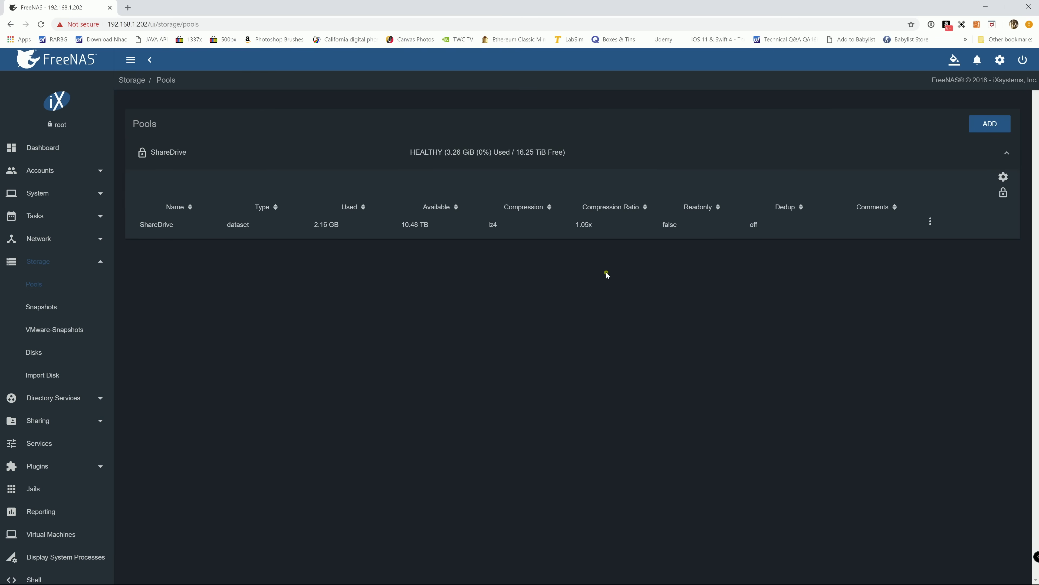
left_click(930, 221)
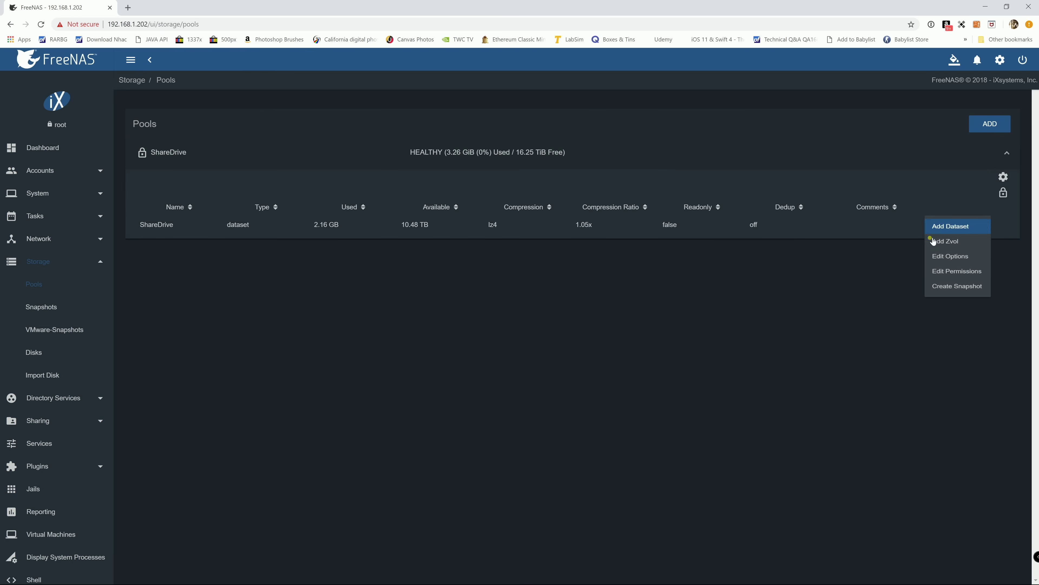
left_click(934, 258)
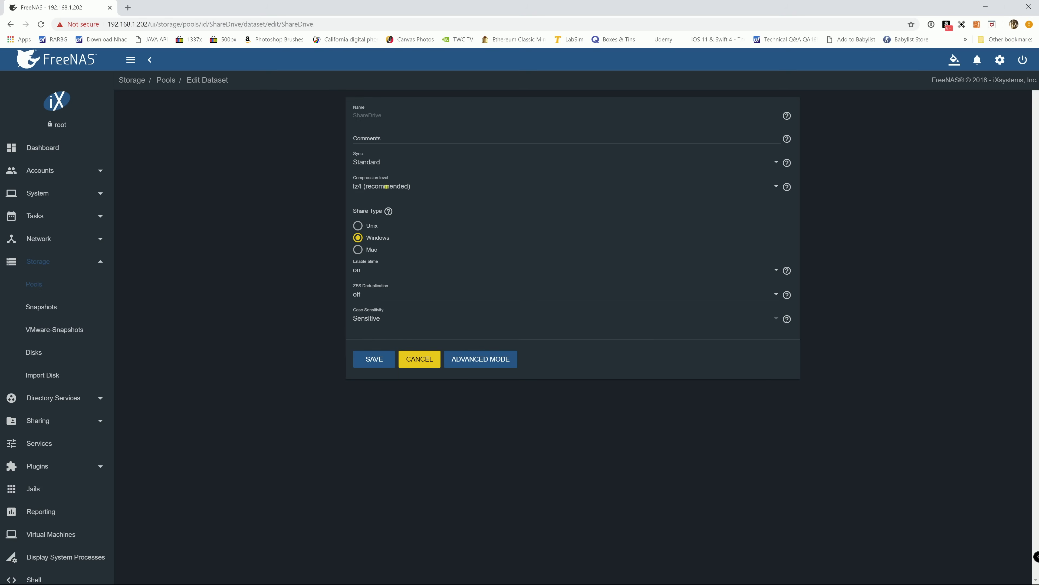
- Set the share type to Unix, add comment sharedrive, and save
mouse_move(390, 210)
left_click(358, 225)
left_click(388, 142)
left_click(368, 360)
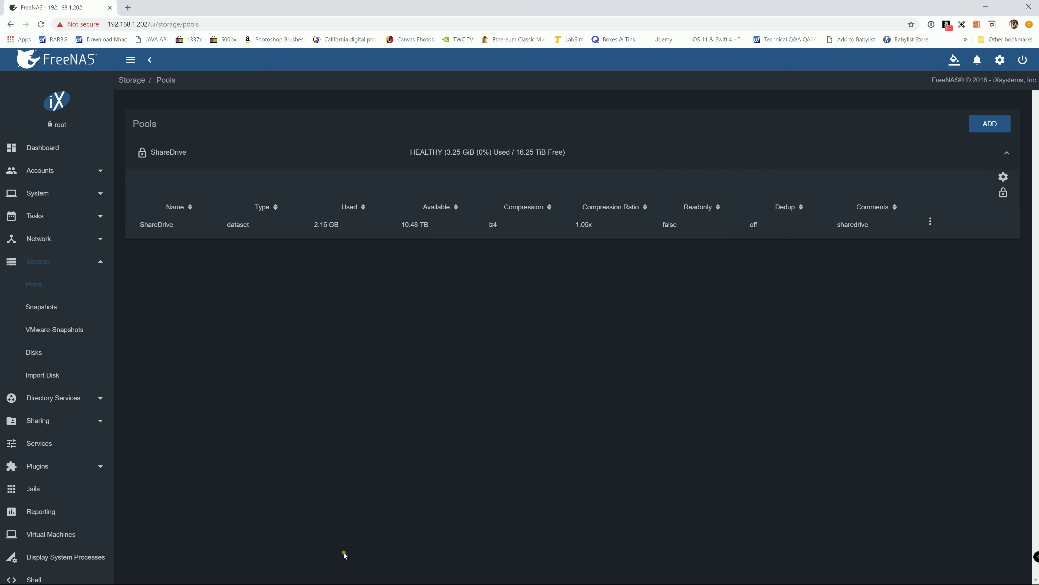
- Bring the sharedrive and Videos windows back up and click through files in Videos
key("super")
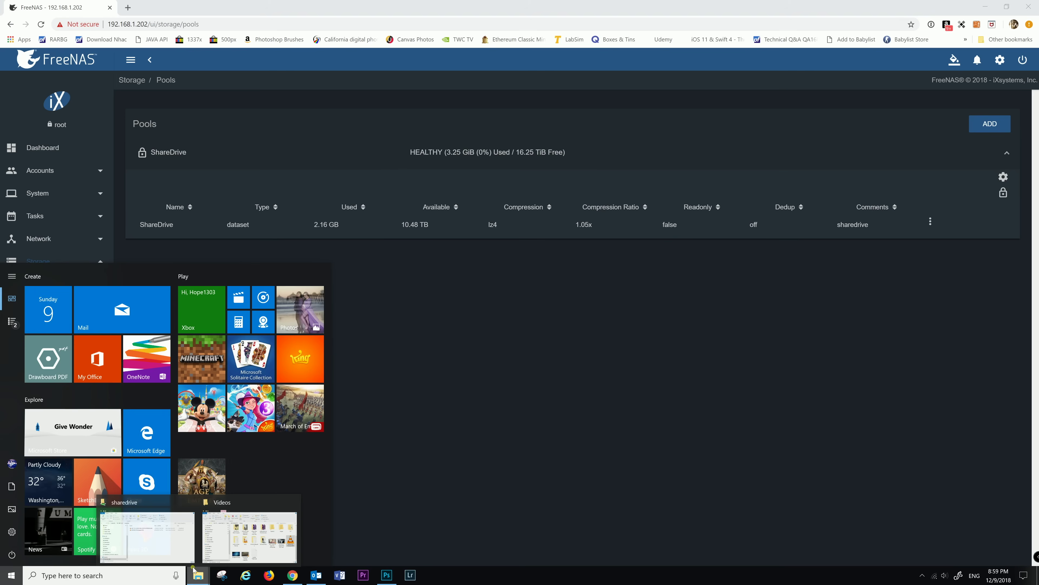
left_click(200, 575)
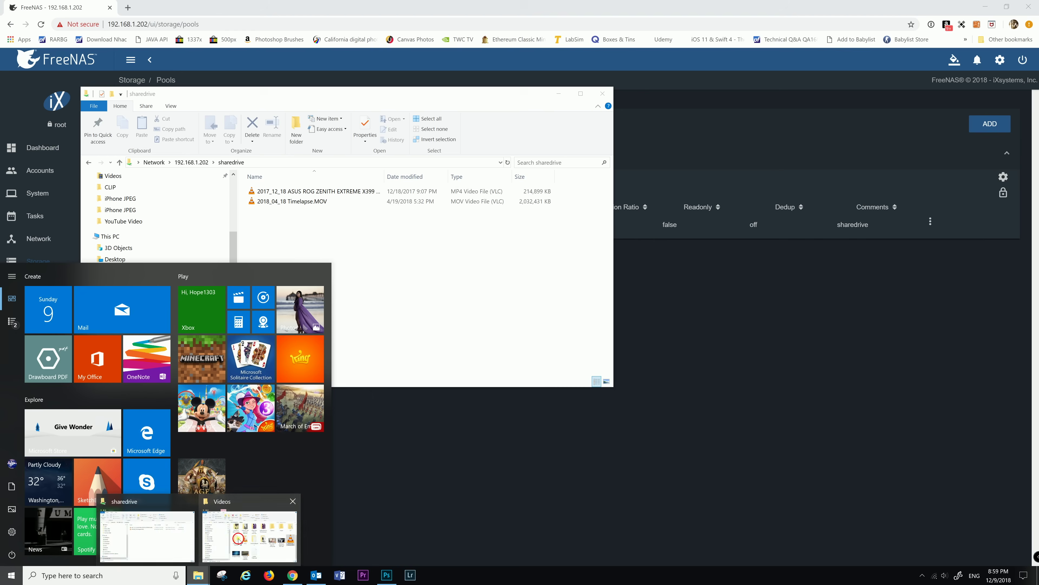
left_click(246, 533)
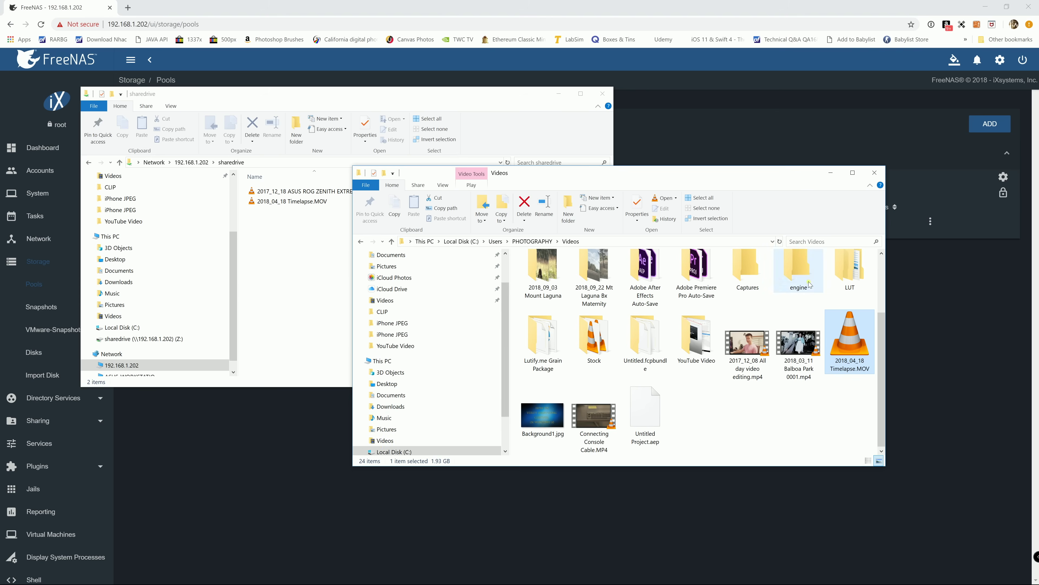
left_click(731, 419)
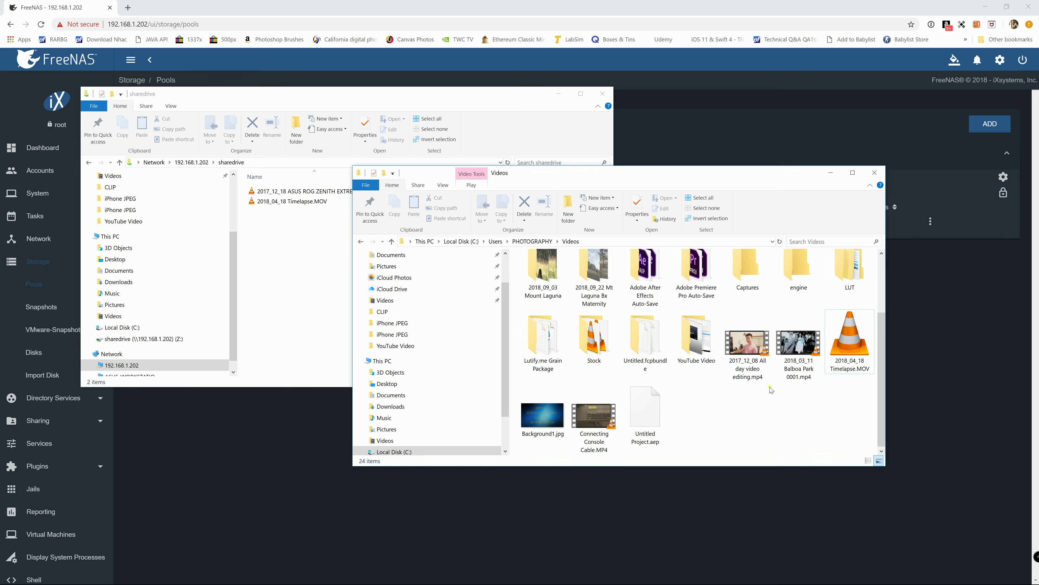
left_click(755, 378)
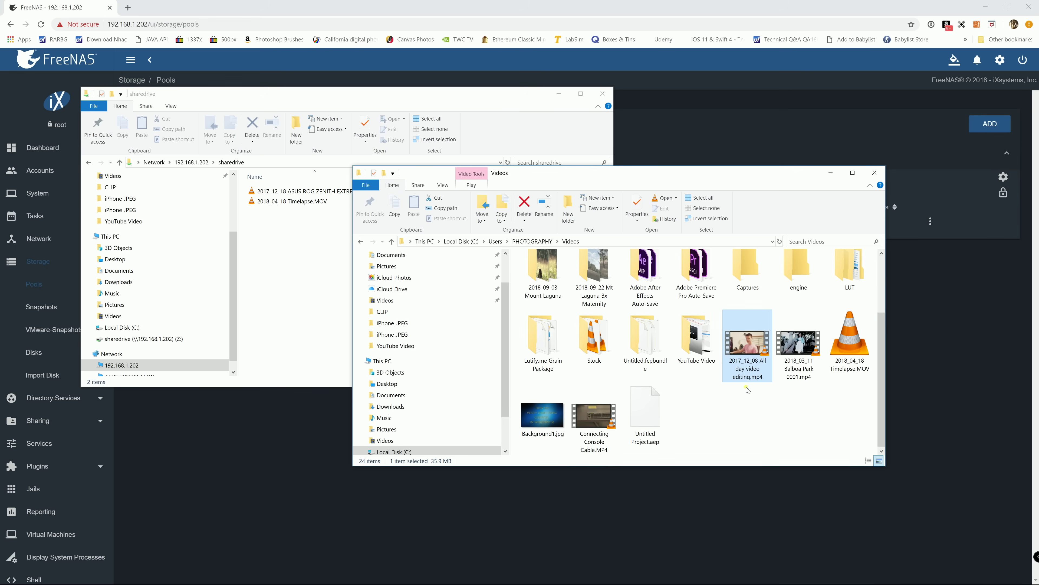
left_click(792, 373)
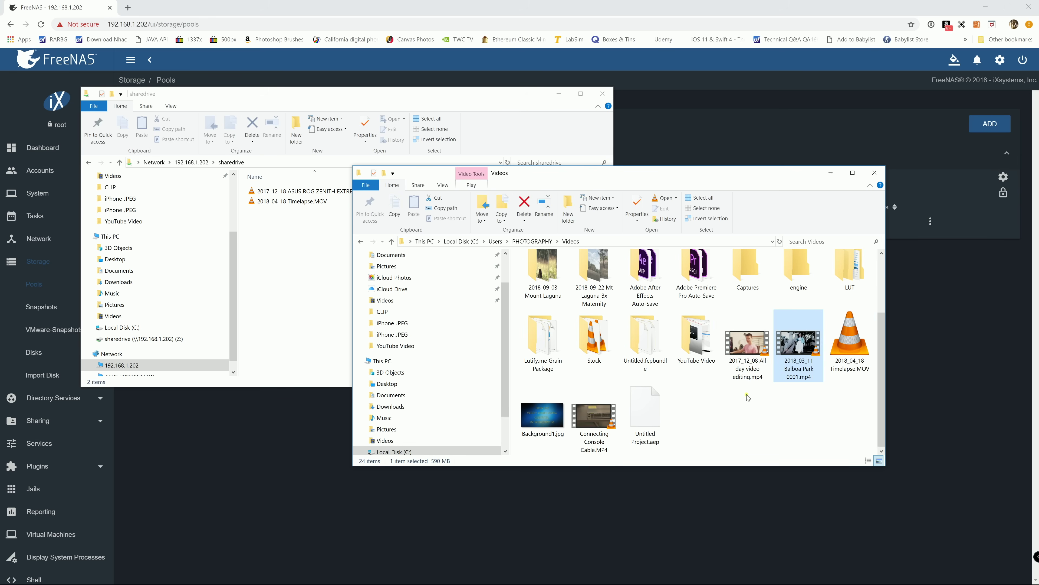
- Open the 2018_07_14 Hackintosh TUT folder and select the T006 clip
scroll(726, 412, "up", 1)
scroll(726, 411, "up", 2)
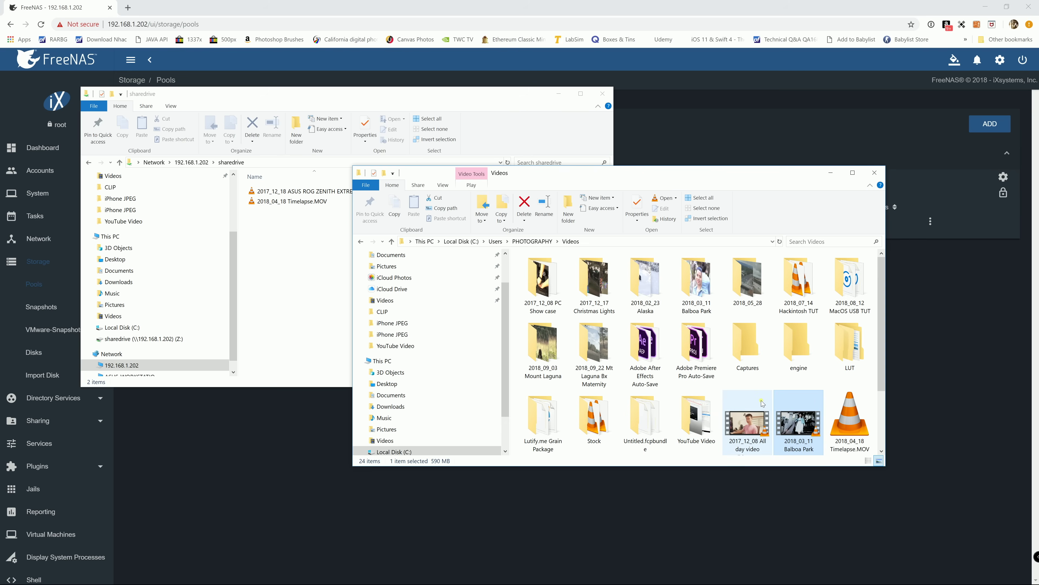
left_click(802, 281)
double_click(802, 281)
left_click(610, 301)
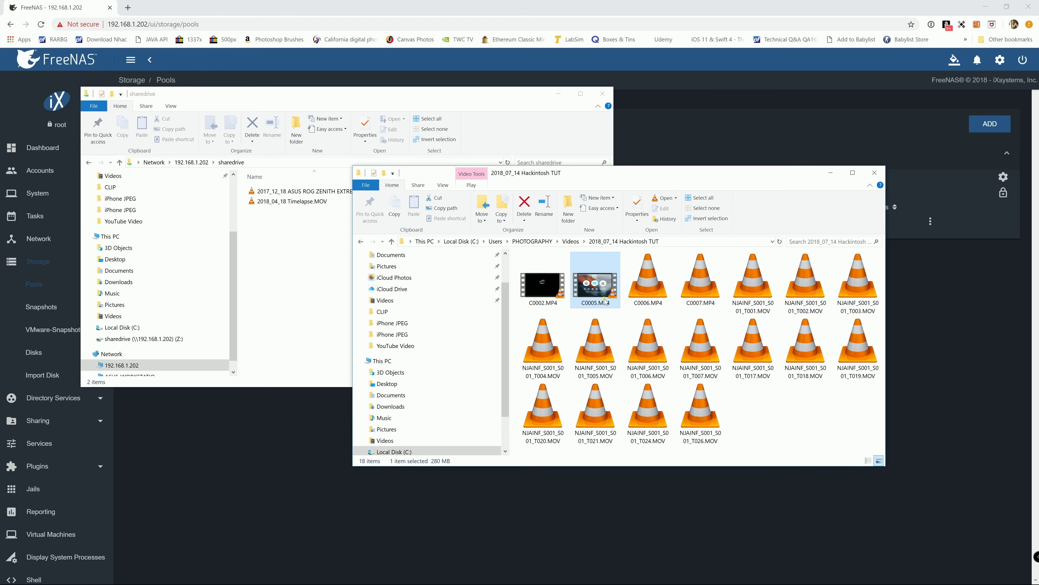
left_click(646, 366)
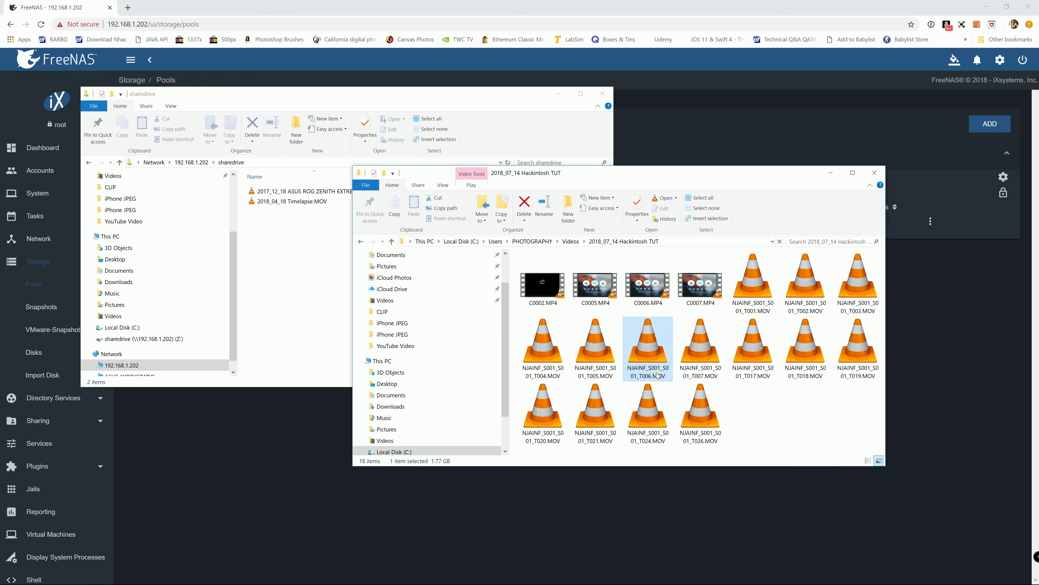
- Drag the T006 clip into sharedrive and keep the copy progress in view
left_click_drag(659, 368, 286, 283)
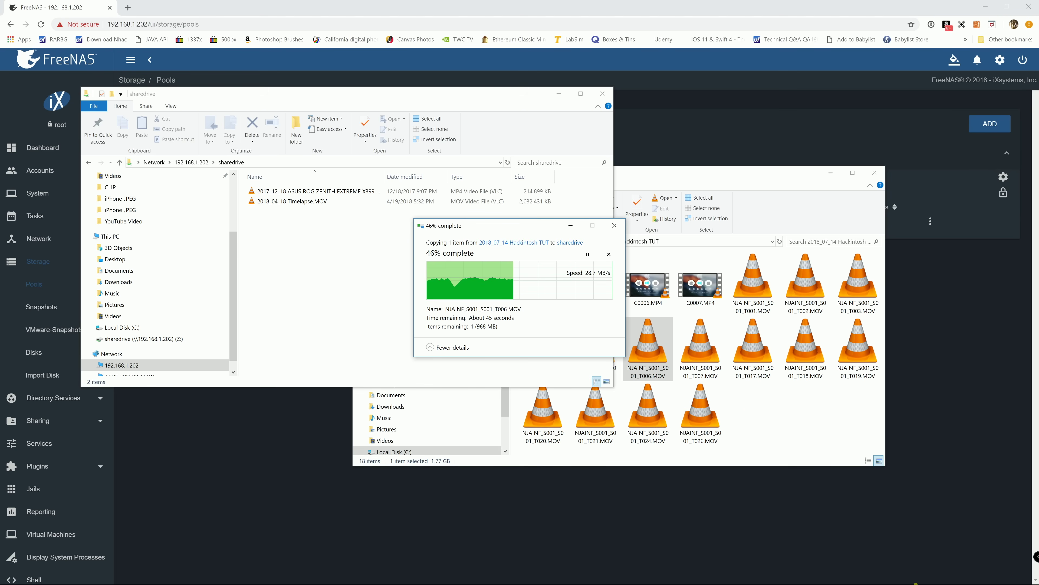
key("super")
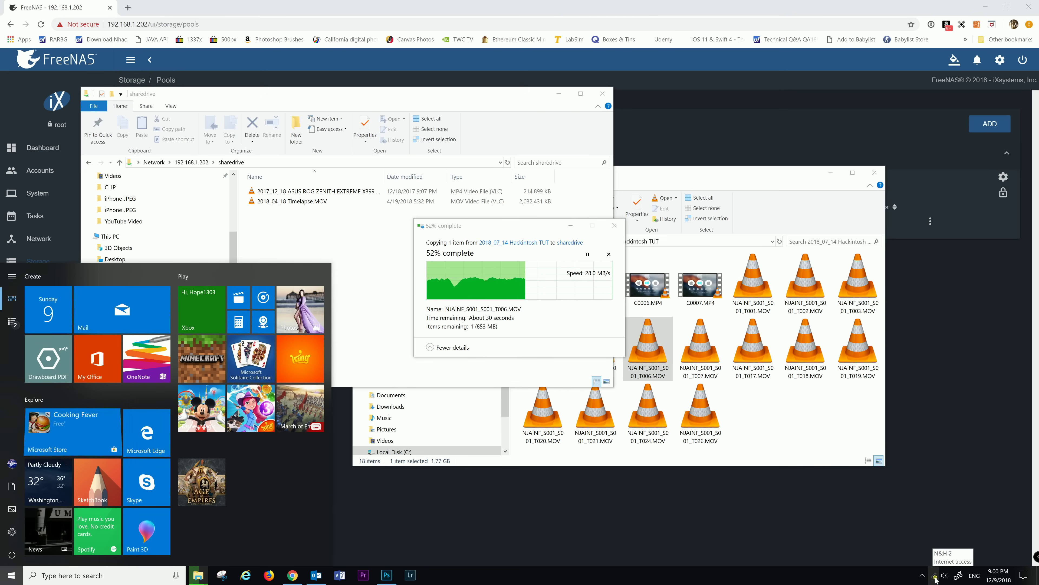
left_click(524, 244)
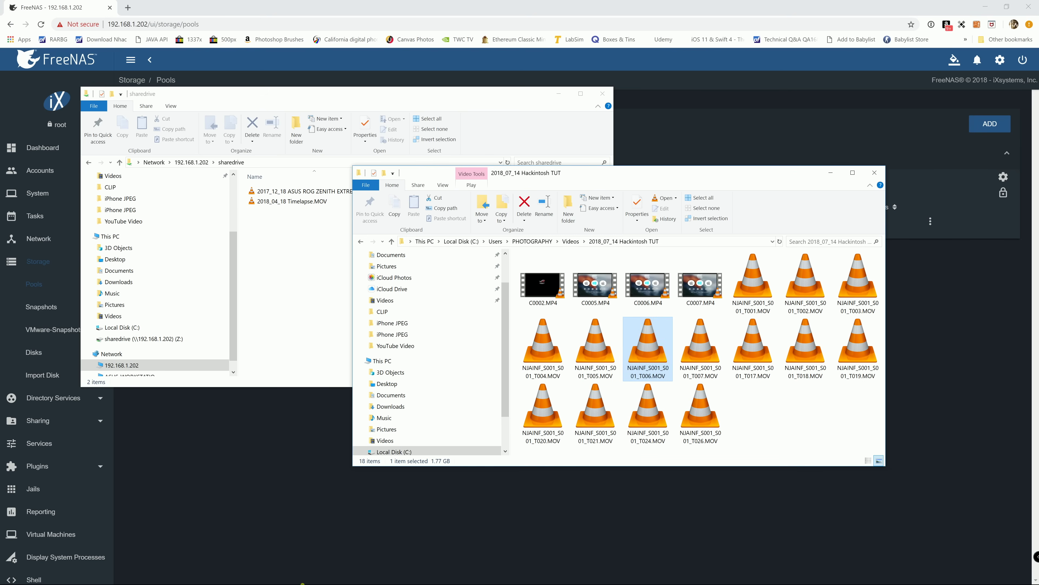
mouse_move(299, 579)
left_click(294, 529)
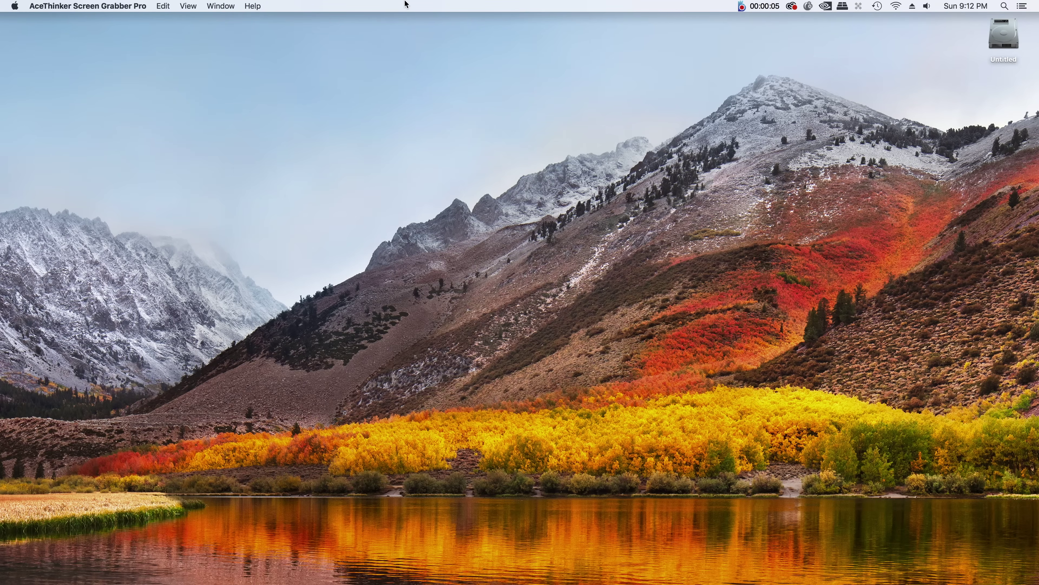
- Activate Finder and open Go > Connect to Server, ready for a server address
left_click(373, 86)
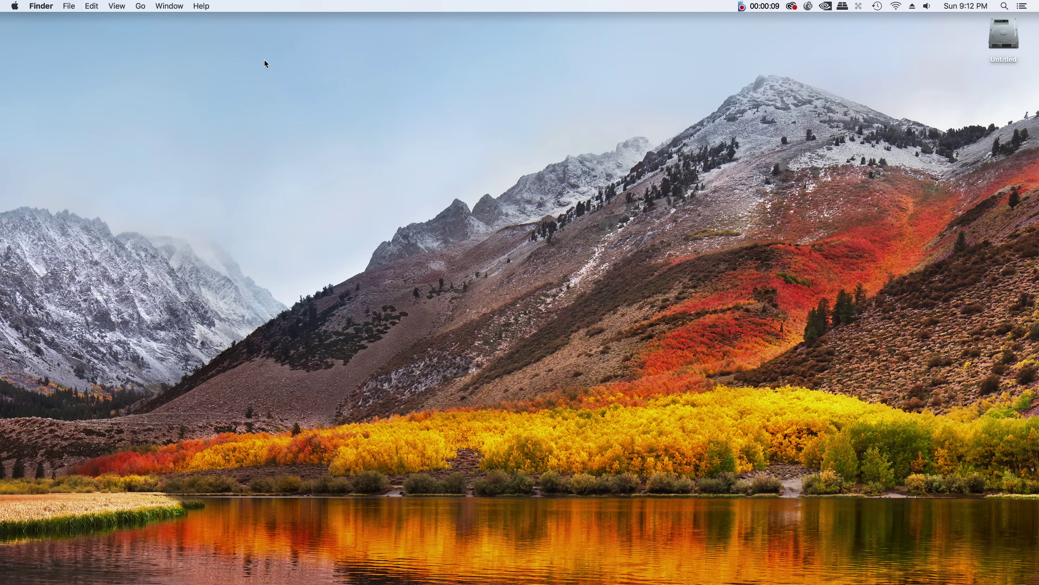
left_click(88, 27)
left_click(220, 55)
left_click(143, 7)
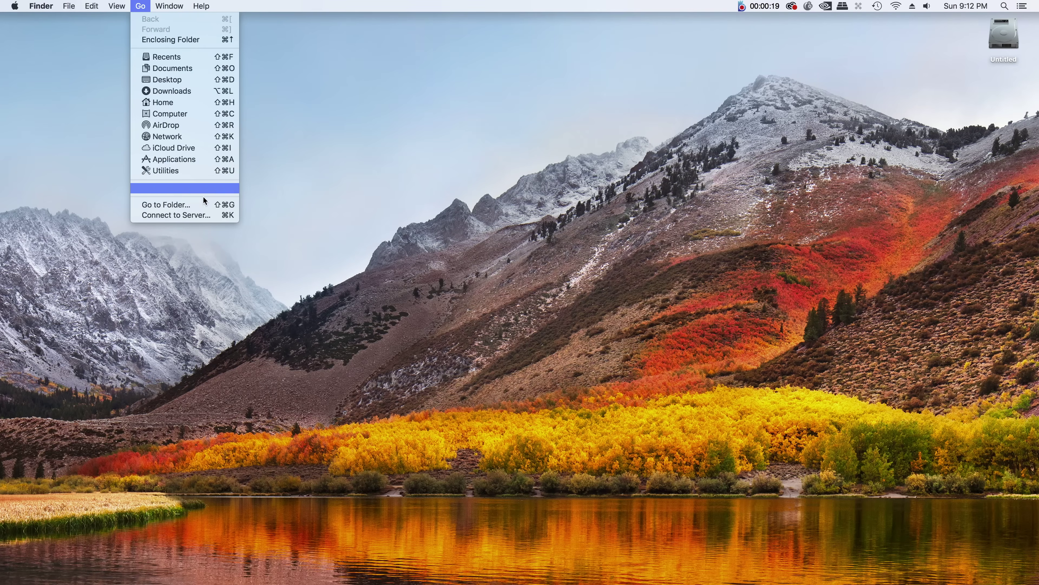
left_click(183, 216)
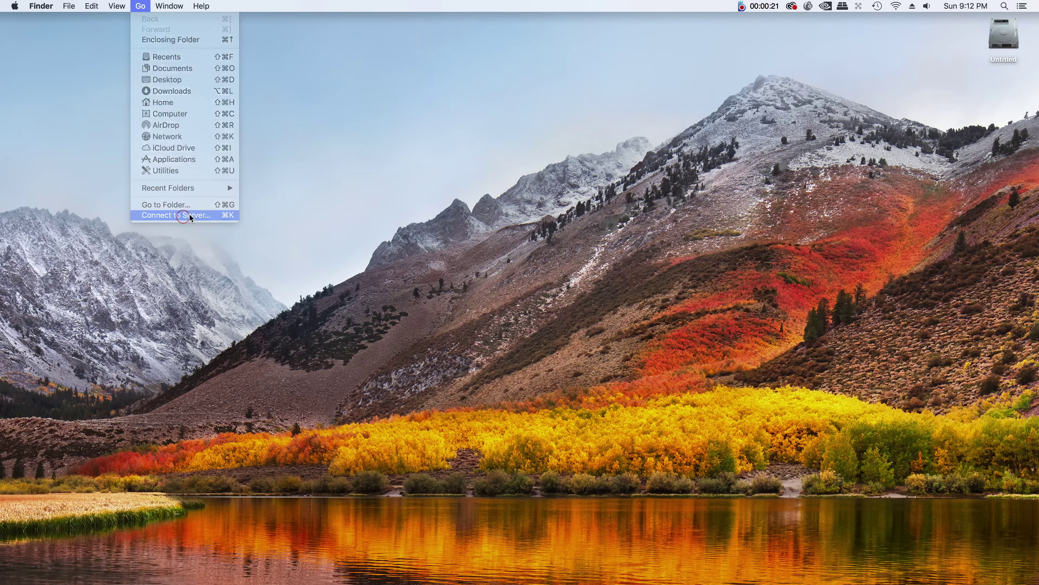
left_click(413, 158)
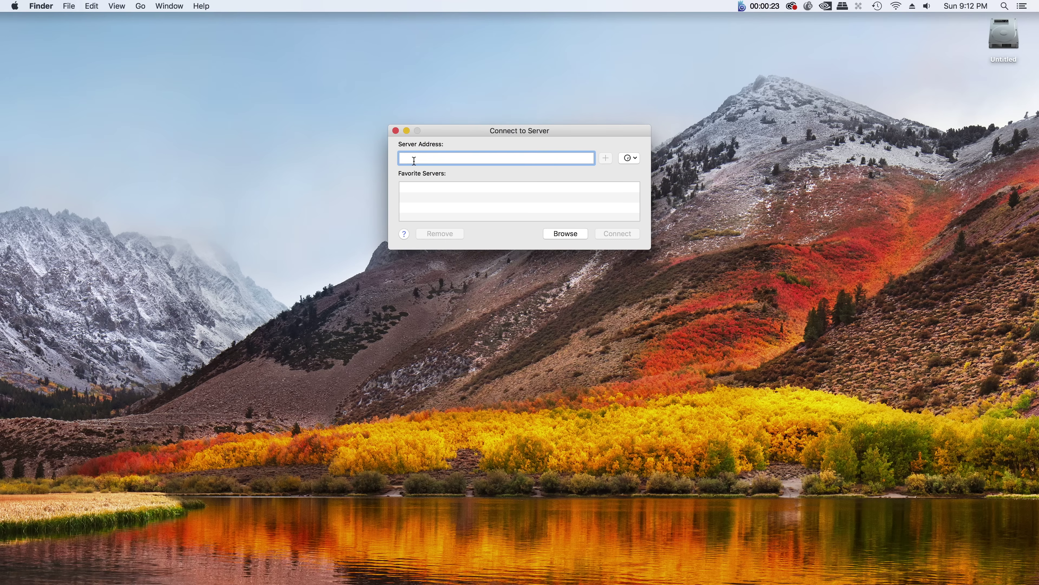
- Enter the SMB address for server 192.168.1.202 and try to connect
type("smb:")
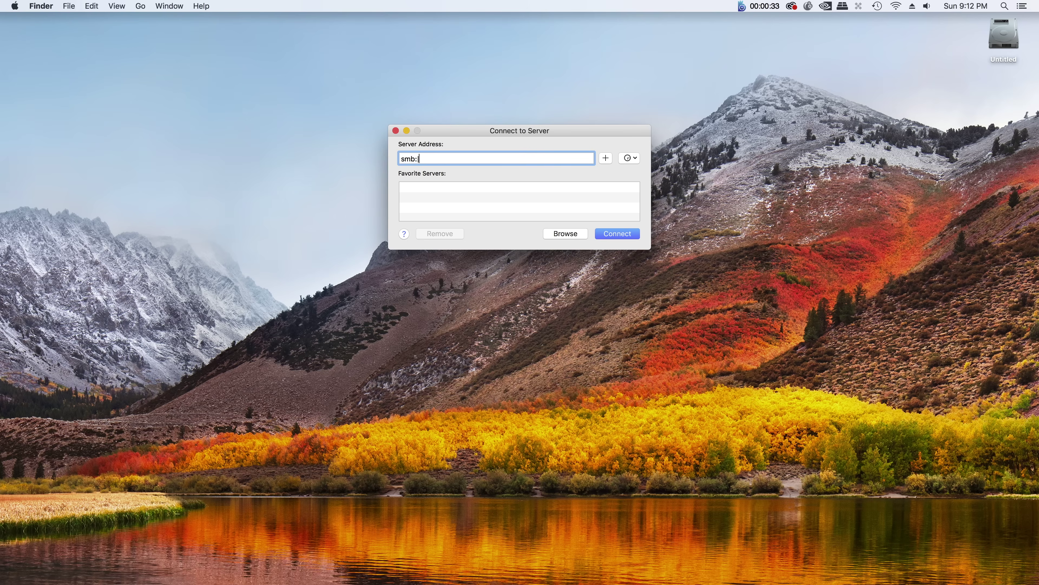
type("\\\\192.168.1")
type(".202")
key("Return")
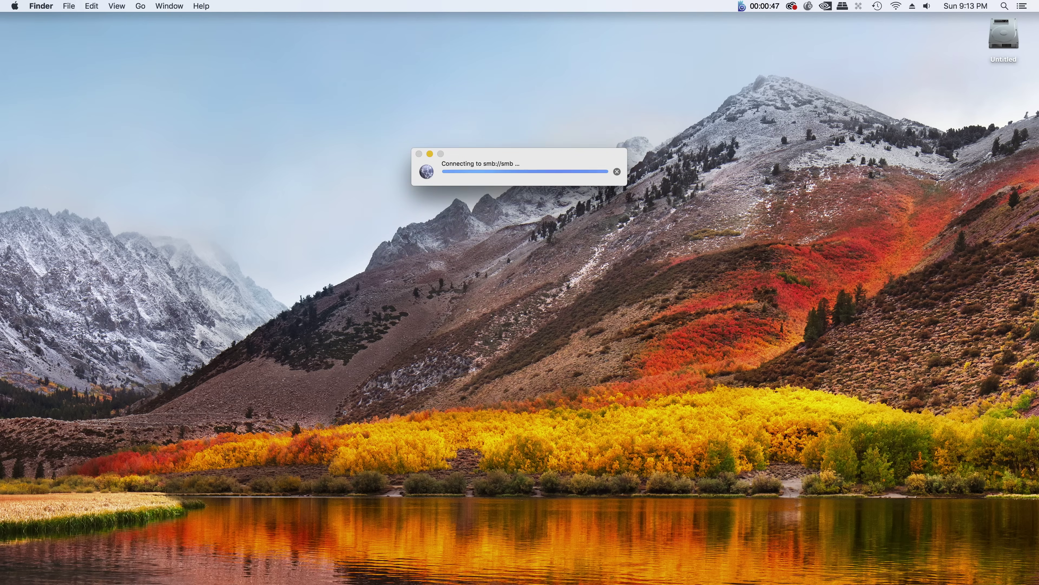
- Dismiss the error, delete the stray smb:\\ prefix, and connect to smb://192.168.1.202
left_click(600, 209)
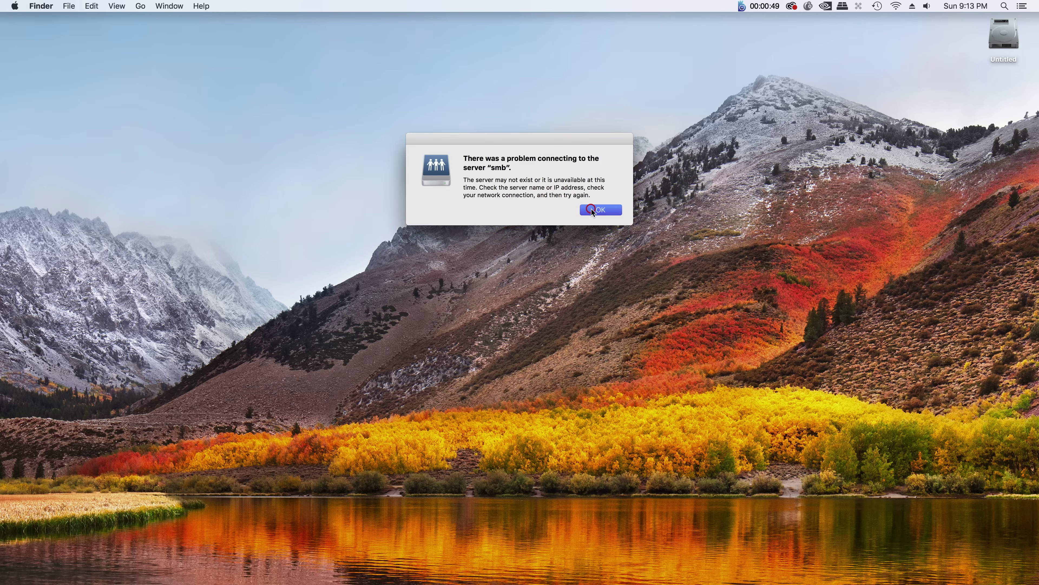
left_click(426, 159)
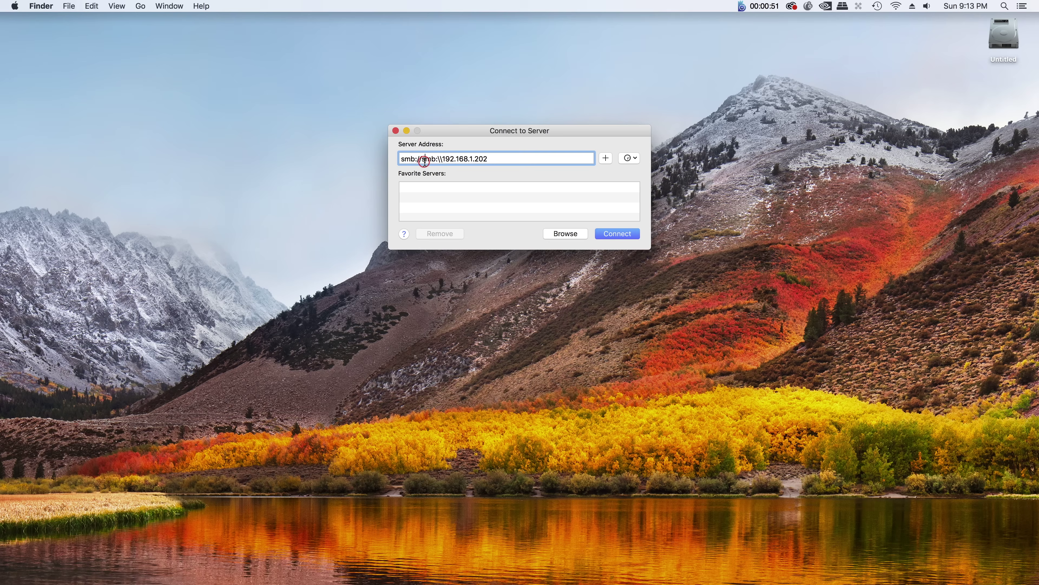
left_click_drag(442, 160, 422, 160)
key("BackSpace")
left_click(608, 233)
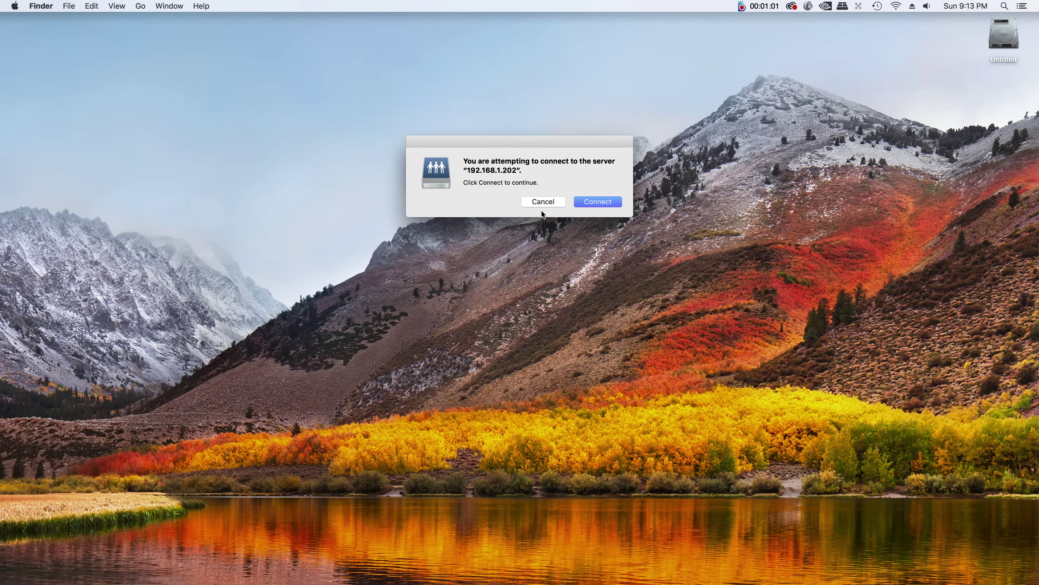
- Confirm connecting to 192.168.1.202, then log in with the user's name and password, remembered in the keychain
left_click(597, 204)
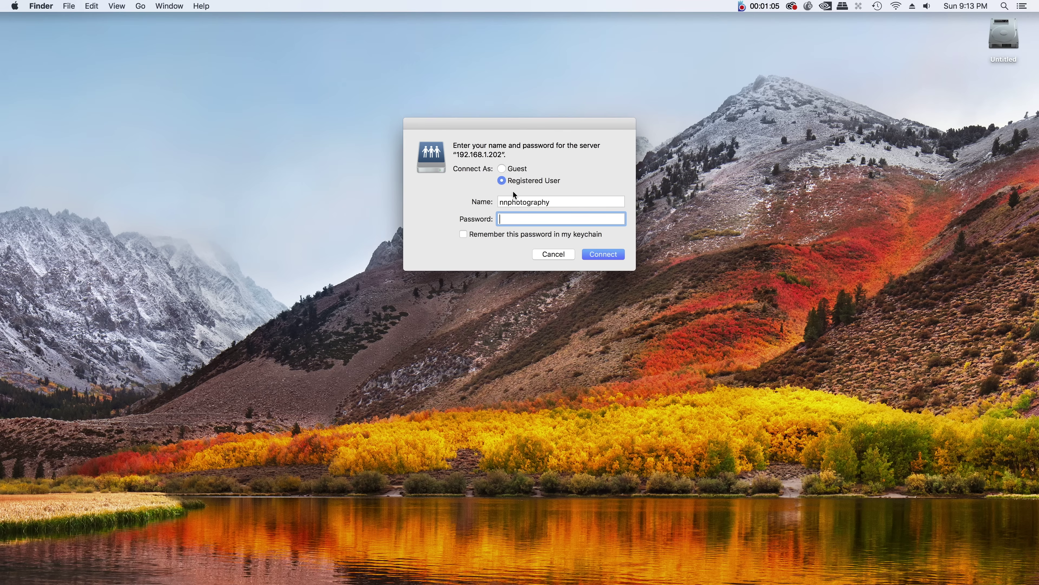
double_click(552, 202)
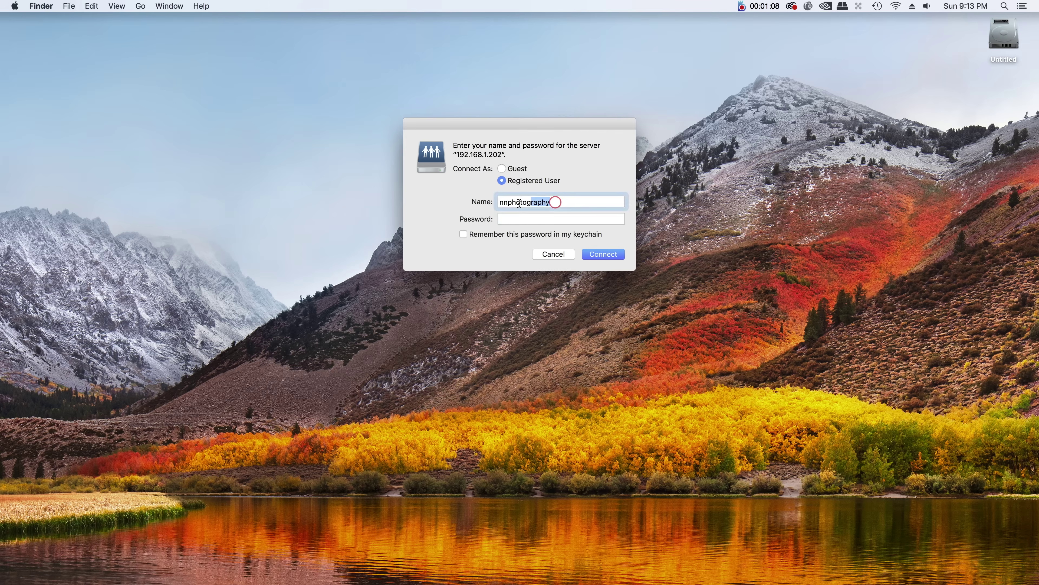
type("ngu")
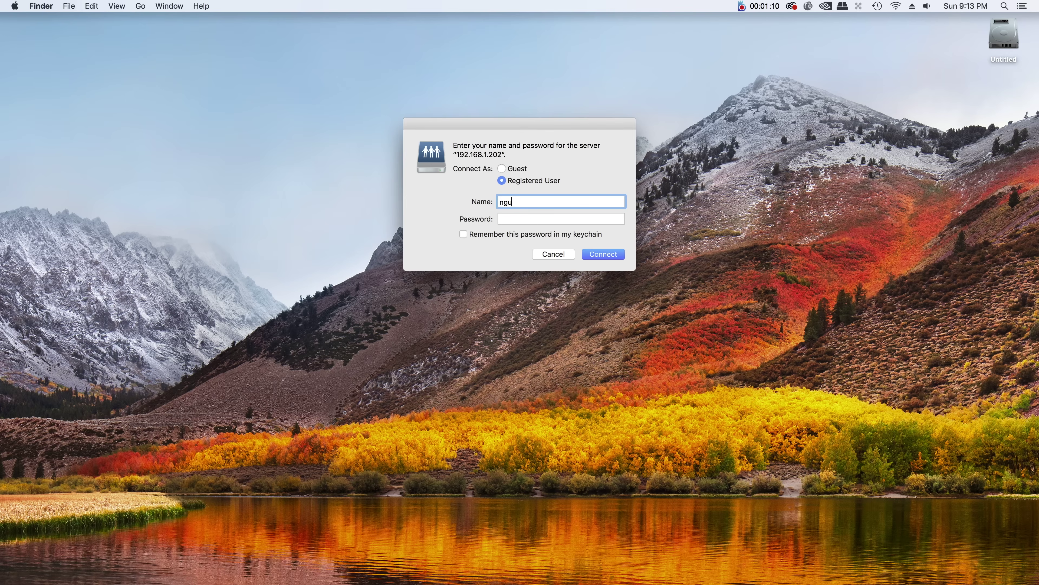
key("BackSpace")
key("BackSpace")
key("Tab")
type("••••")
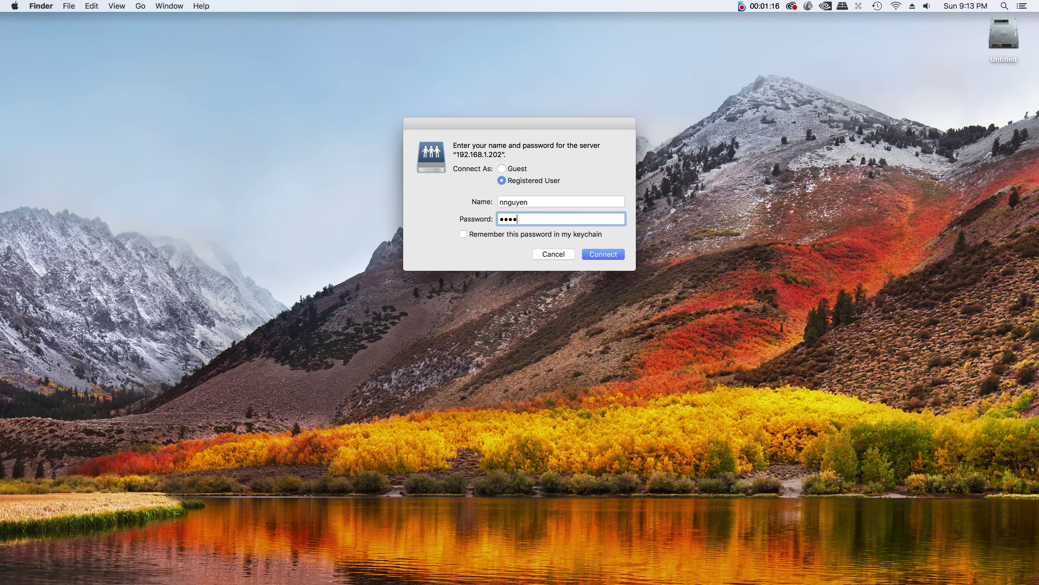
type("•••••••")
left_click(464, 233)
left_click(597, 254)
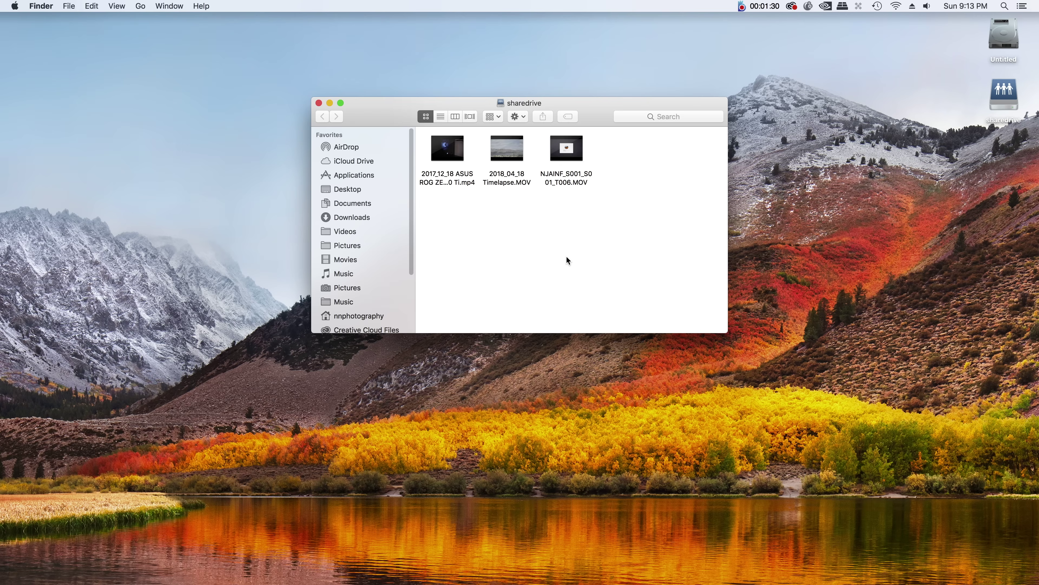
left_click(410, 263)
left_click_drag(412, 268, 413, 335)
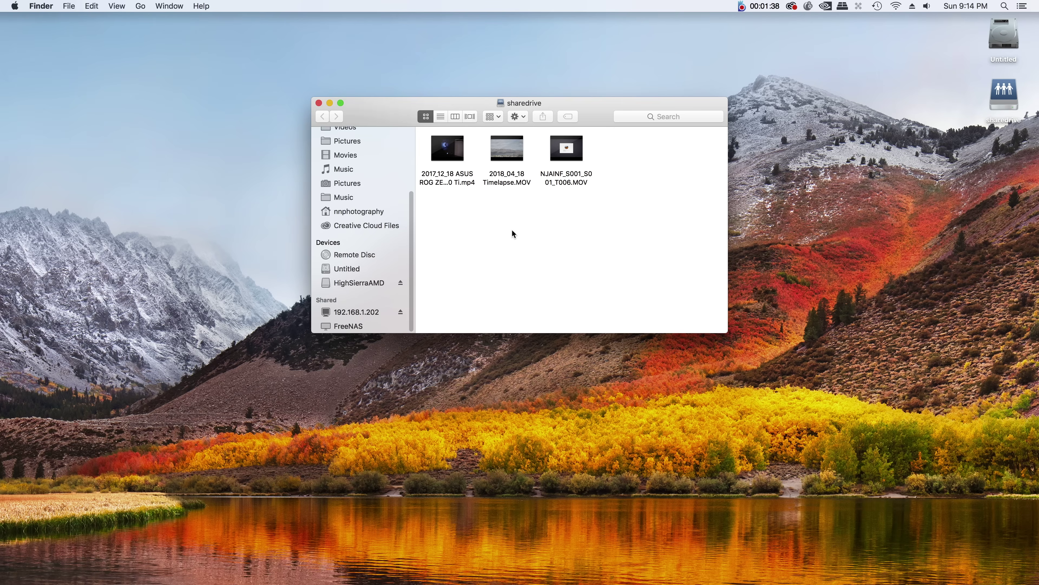
right_click(358, 312)
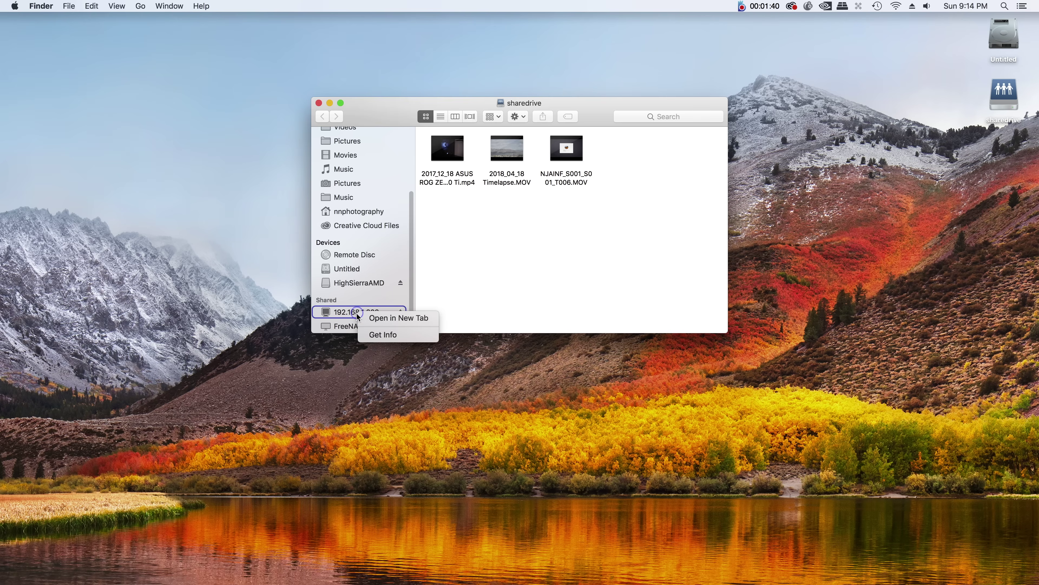
left_click(467, 285)
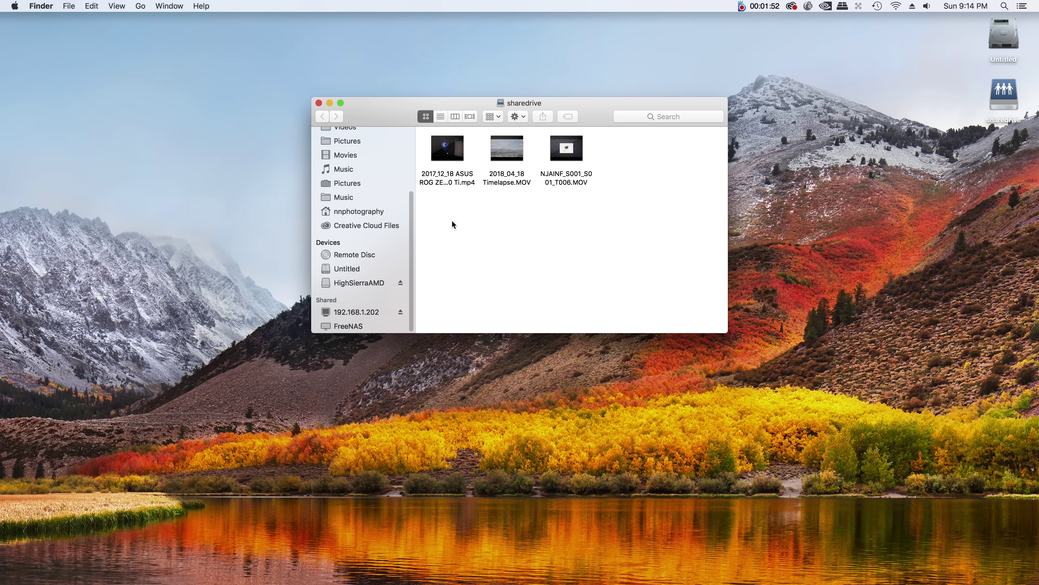
left_click(357, 325)
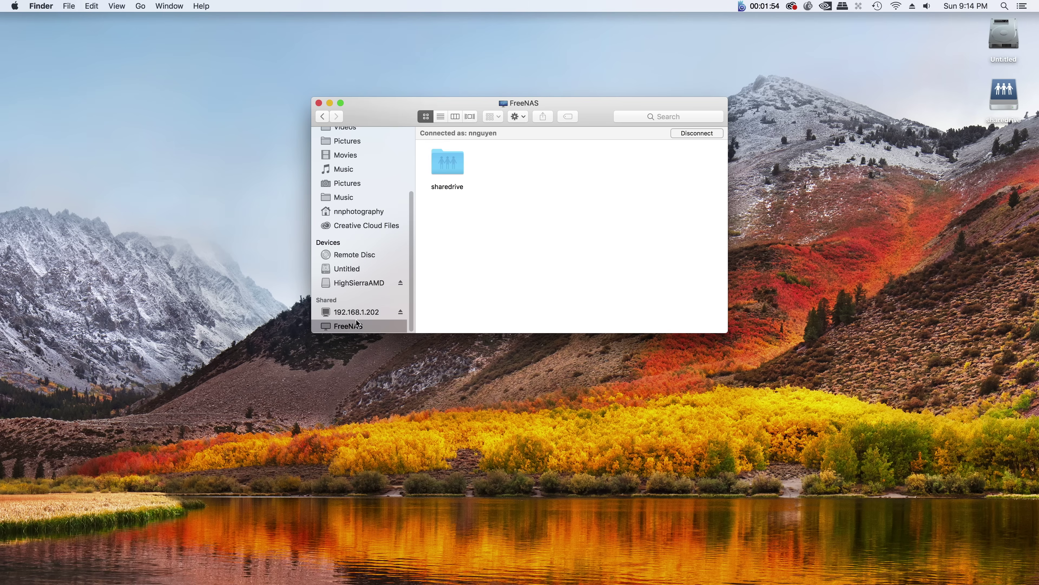
scroll(368, 316, "up", 5)
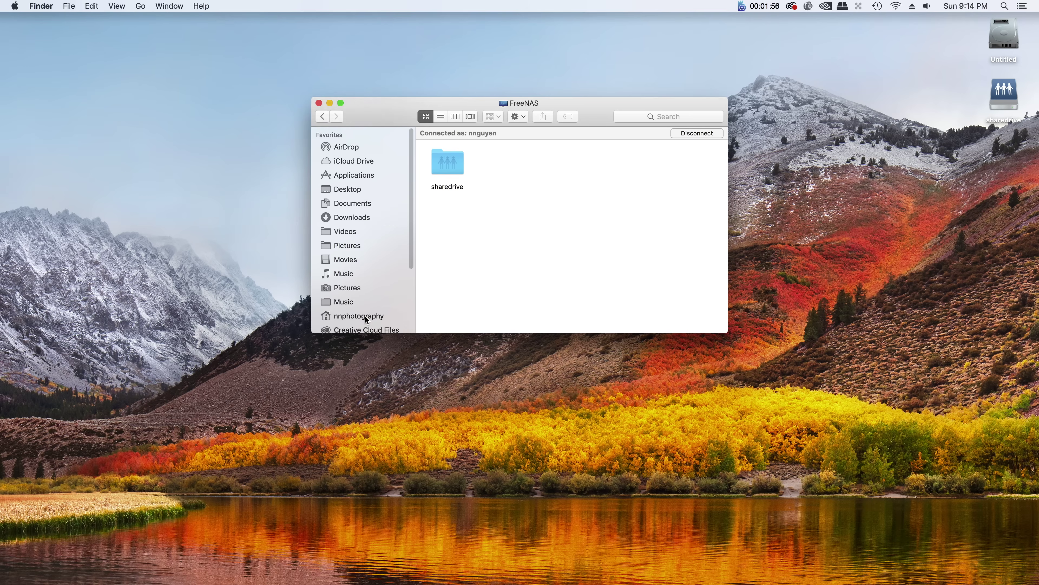
scroll(367, 320, "down", 5)
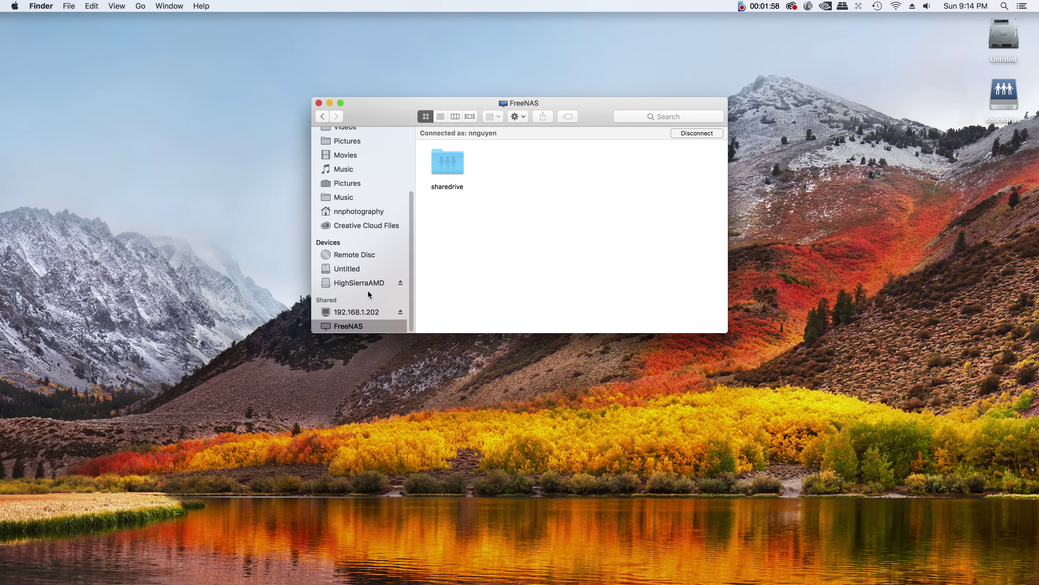
double_click(441, 176)
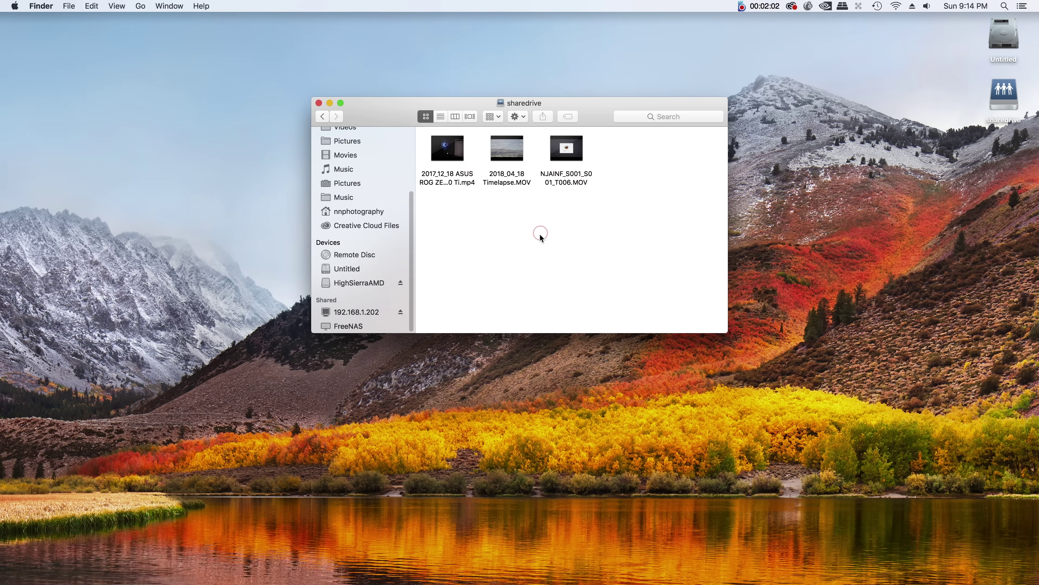